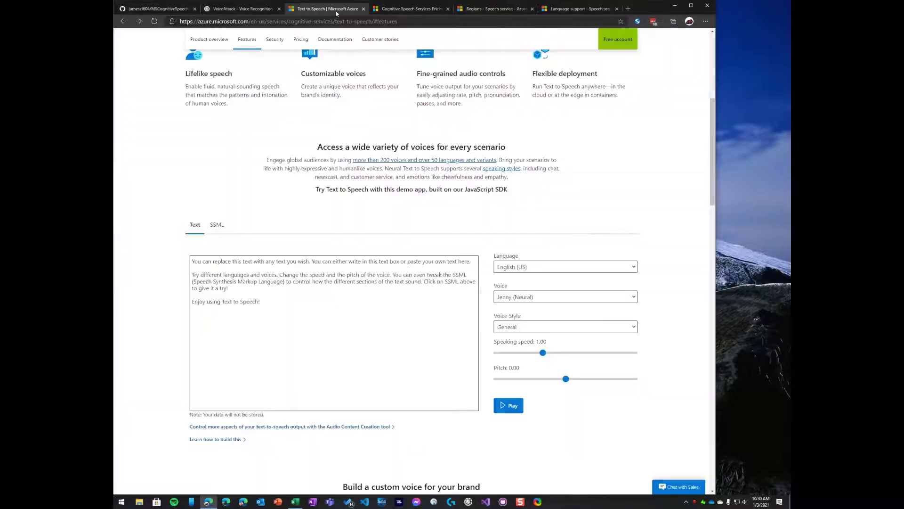
Step: Play the sample text in the Text to Speech demo with English (US) and the Jenny (Neural) voice
scroll(188, 174, "up", 1)
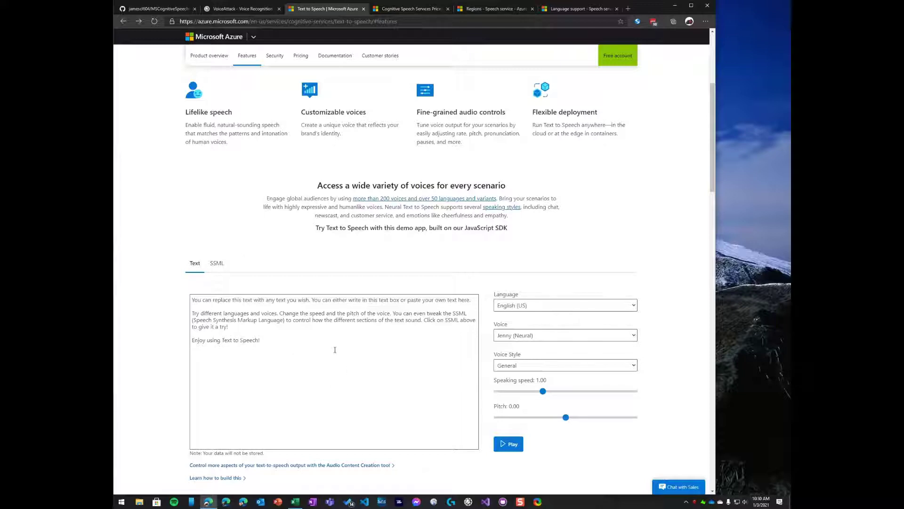
left_click(530, 310)
left_click(530, 309)
left_click(535, 335)
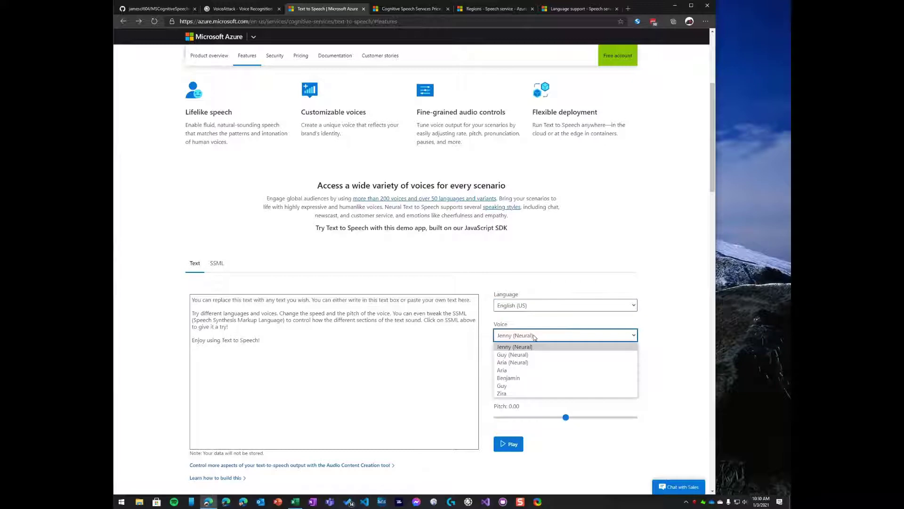
left_click(535, 336)
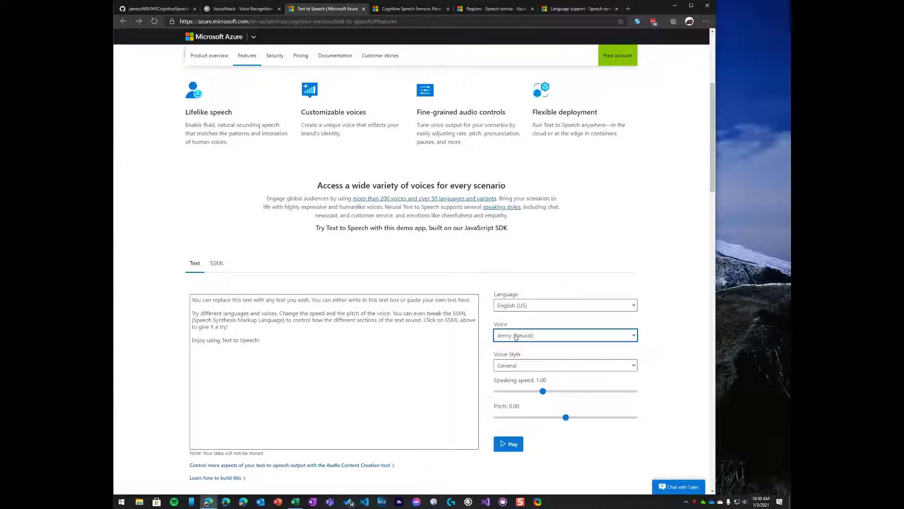
left_click(310, 352)
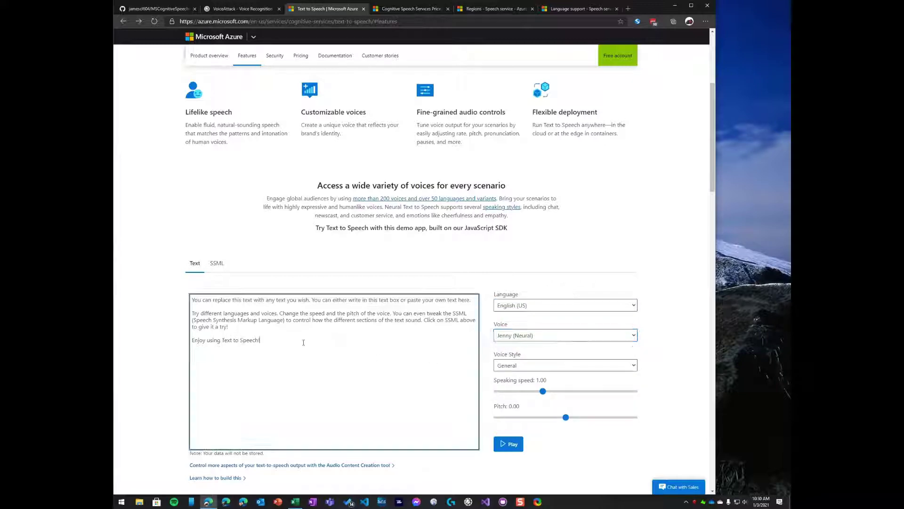
left_click(514, 447)
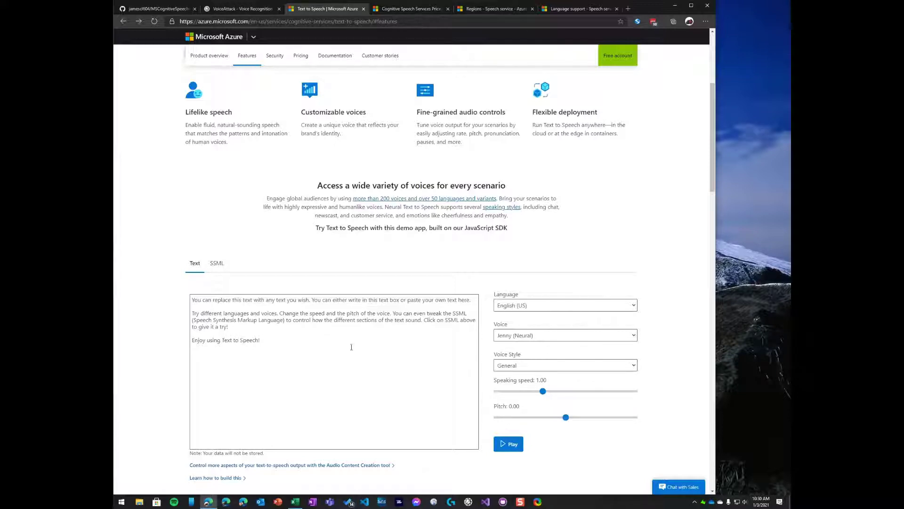
Step: View the VoiceAttack home page and the introduction of the Azure Text to Speech product page
left_click(238, 10)
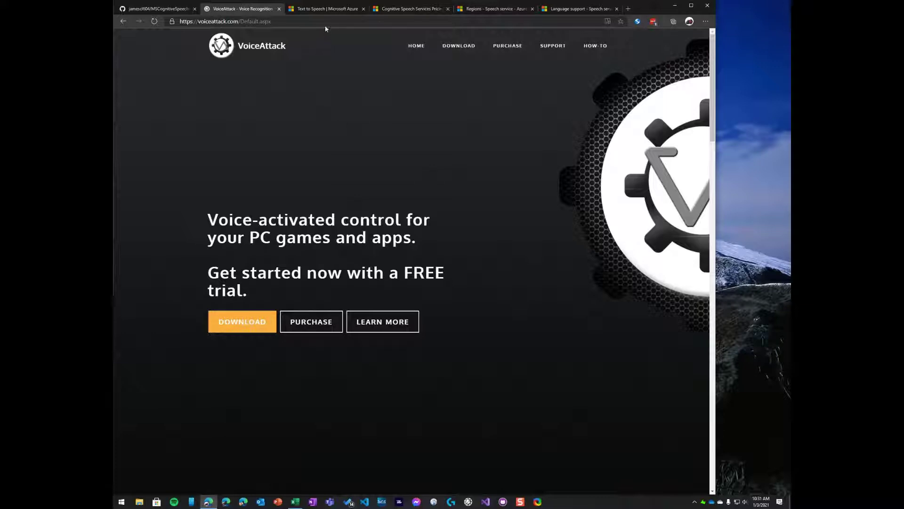
left_click(327, 11)
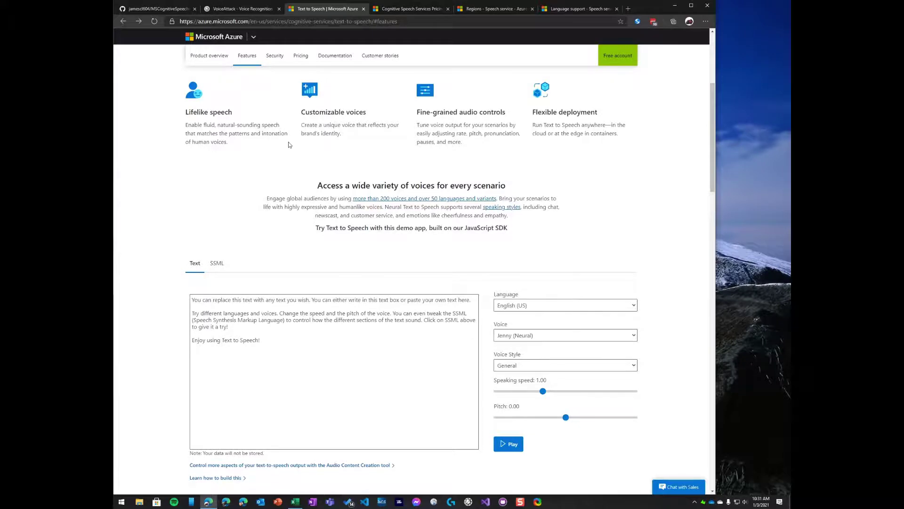
scroll(289, 145, "up", 3)
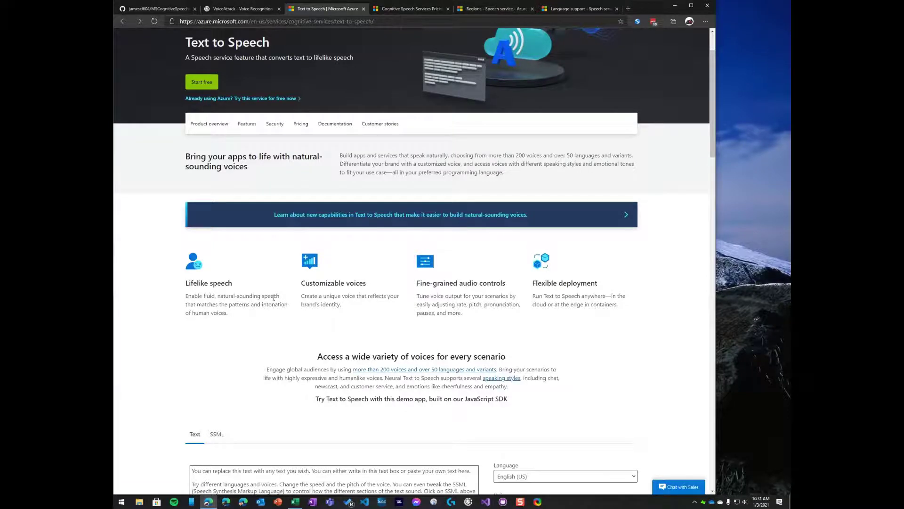
scroll(275, 299, "up", 2)
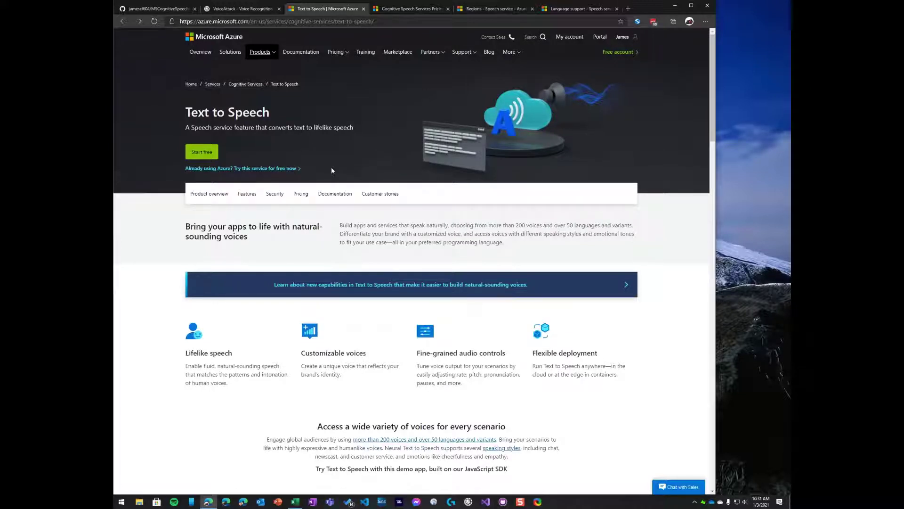
Step: Check the free monthly allowance for neural Text to Speech on the Cognitive Speech Services pricing page
left_click(412, 10)
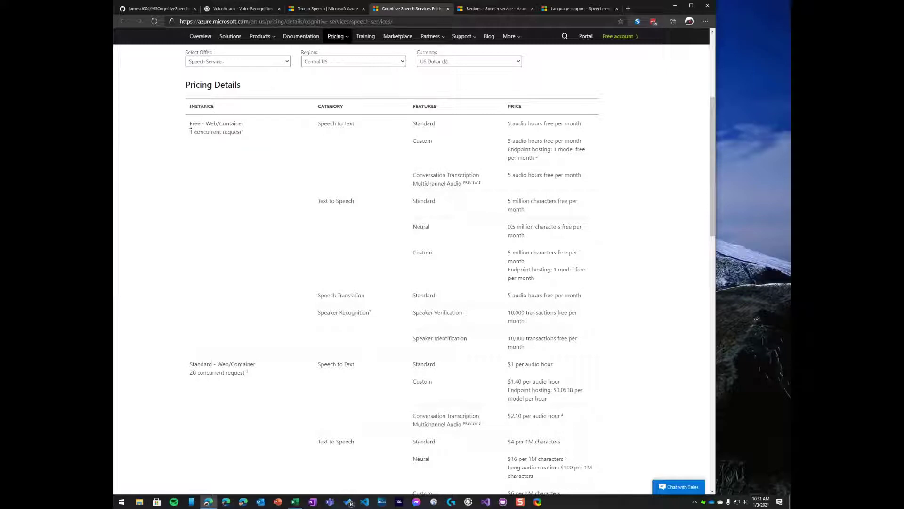
left_click_drag(320, 202, 363, 205)
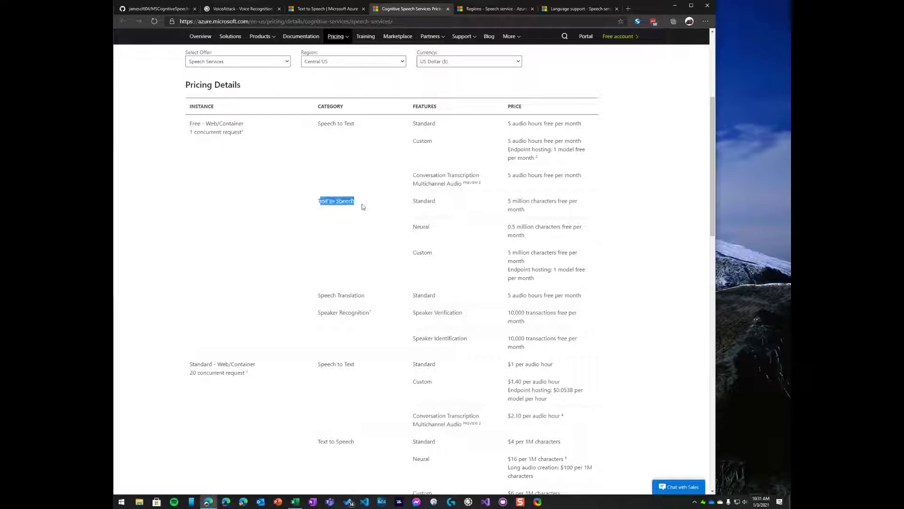
left_click(427, 236)
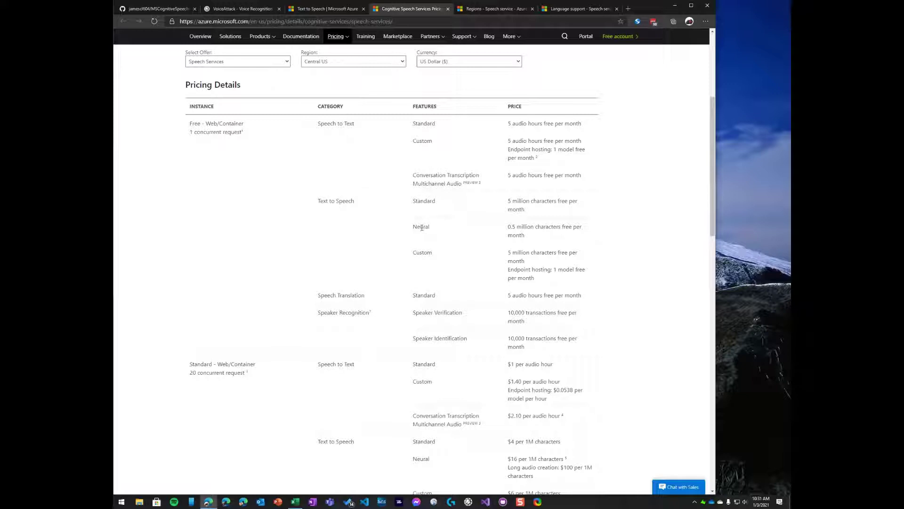
double_click(421, 227)
Step: Switch to the Excel workbook and enter 200 phrases in one day and 100 average characters per phrase
key("alt+Tab")
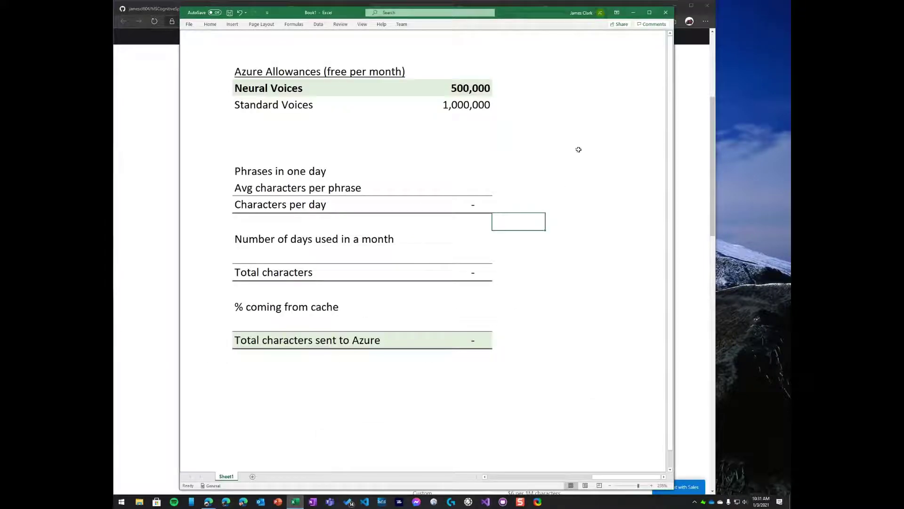
left_click(571, 119)
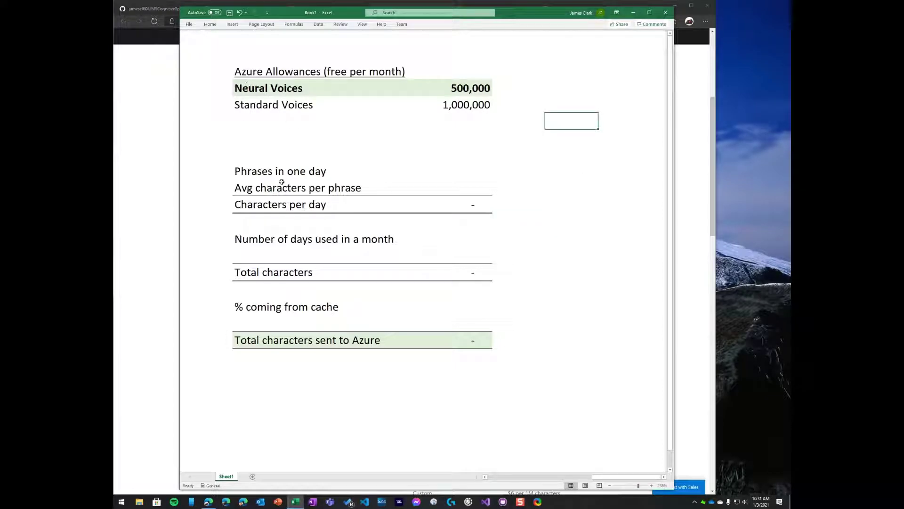
left_click(471, 190)
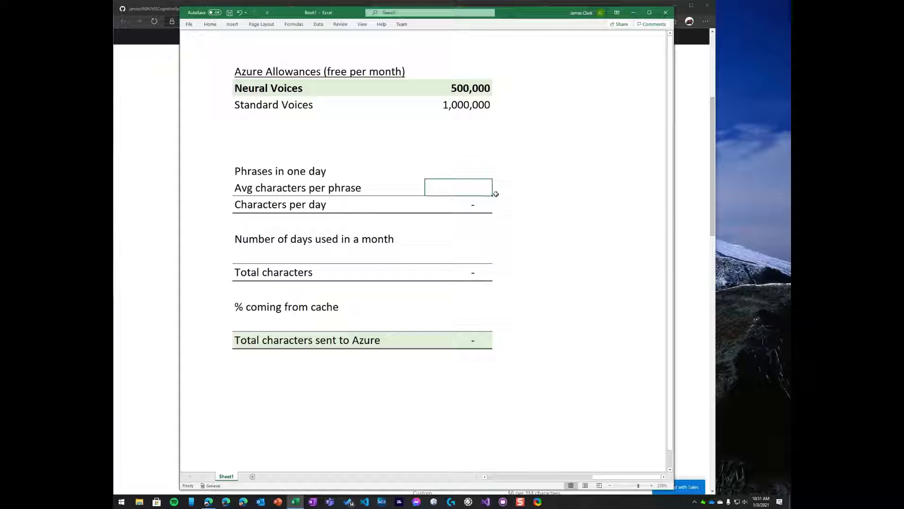
type("2")
key("Escape")
key("Up")
type("200")
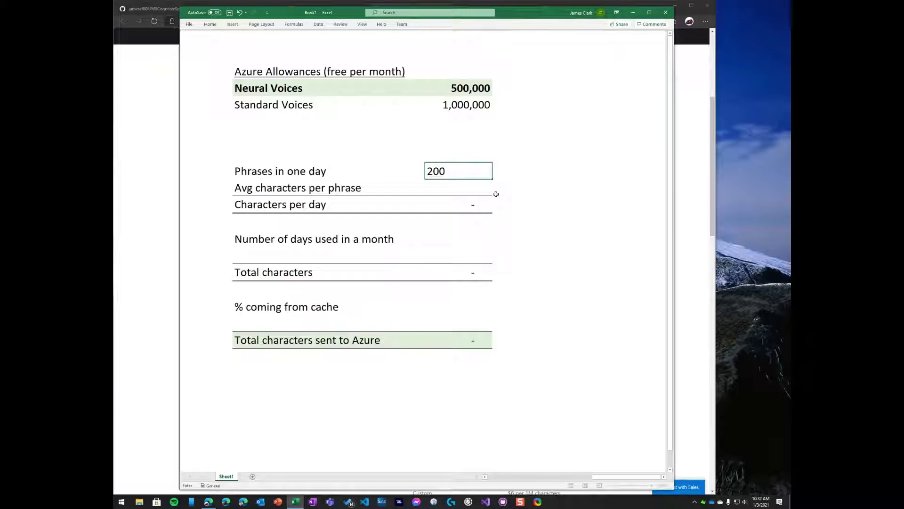
key("Return")
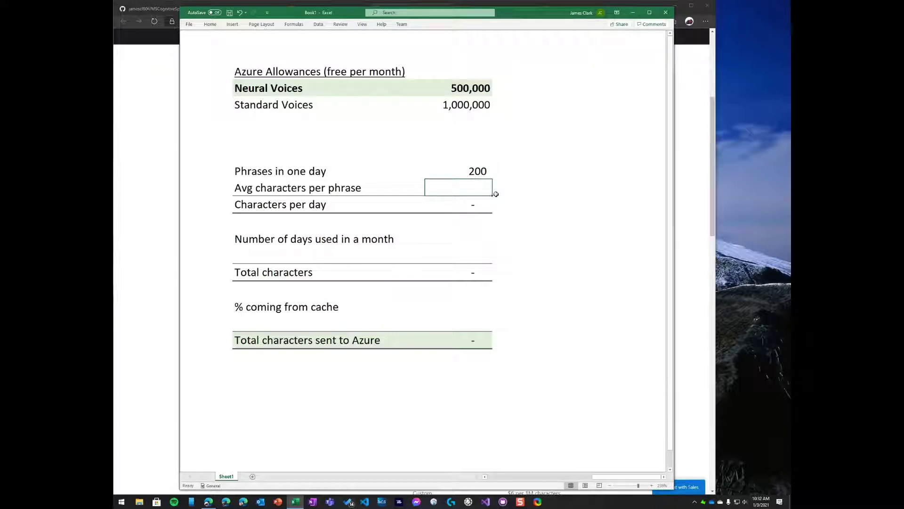
type("100")
key("Return")
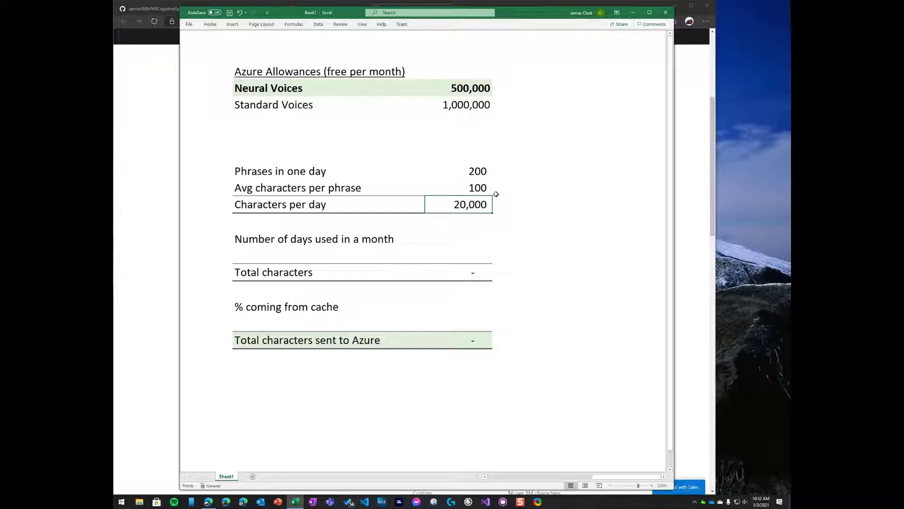
Step: Enter 20 days used in a month and 50% coming from cache, and minimize the workbook
key("Down")
key("Down")
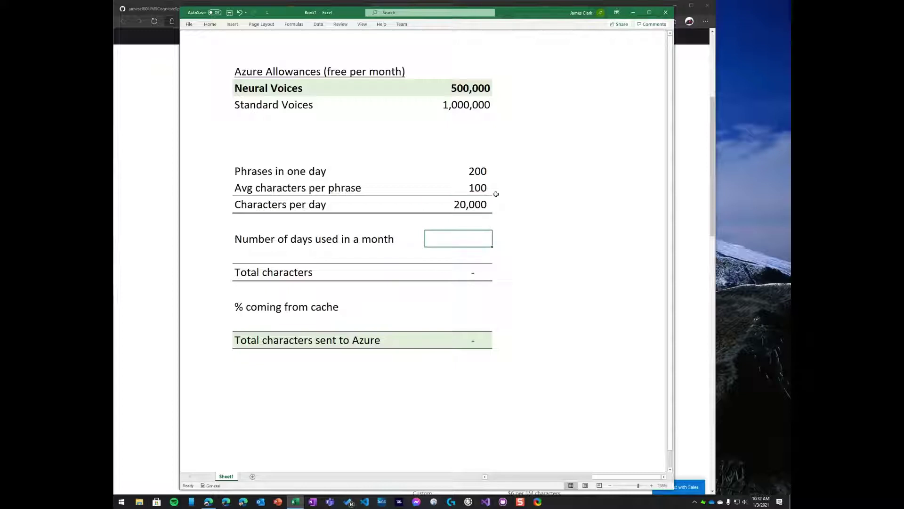
type("20")
key("Return")
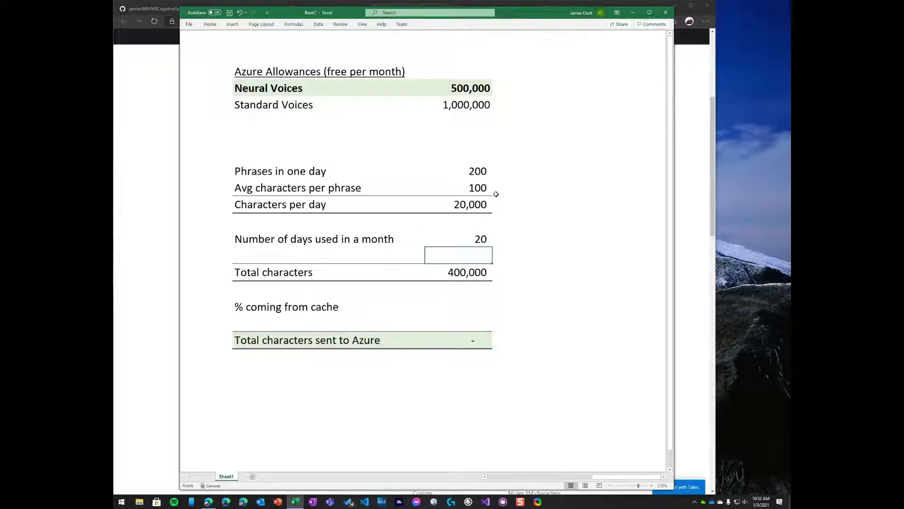
key("Down")
left_click(472, 303)
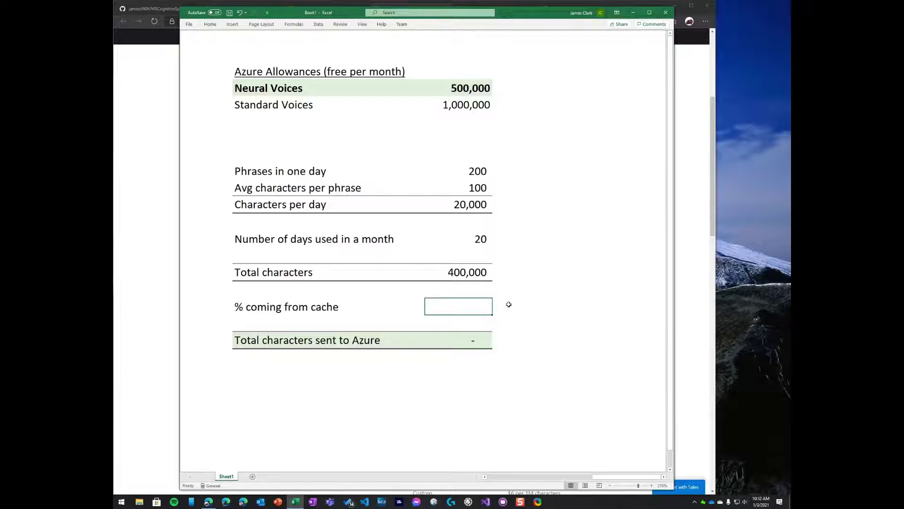
type("50")
key("Return")
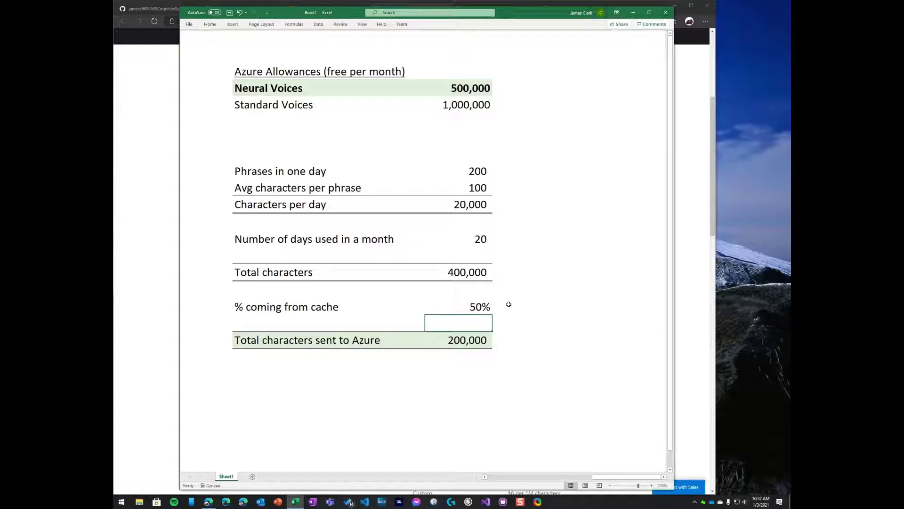
left_click(633, 12)
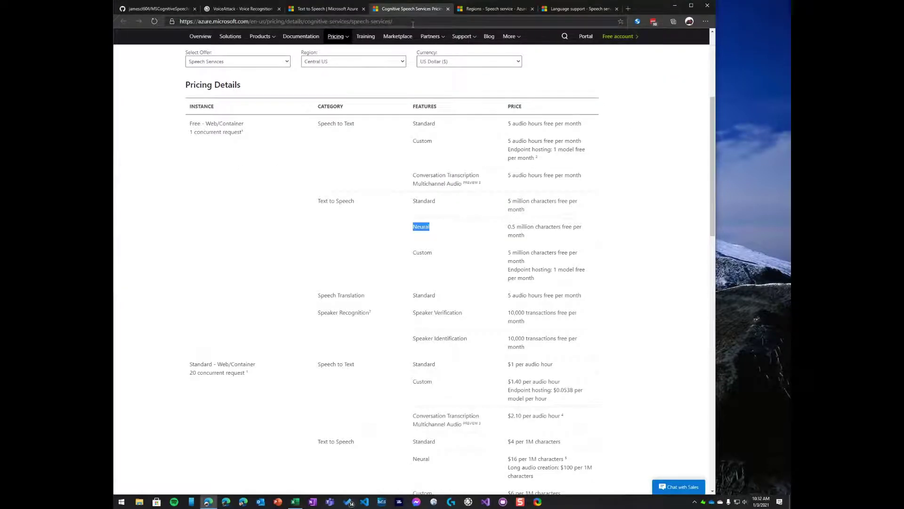
left_click(437, 21)
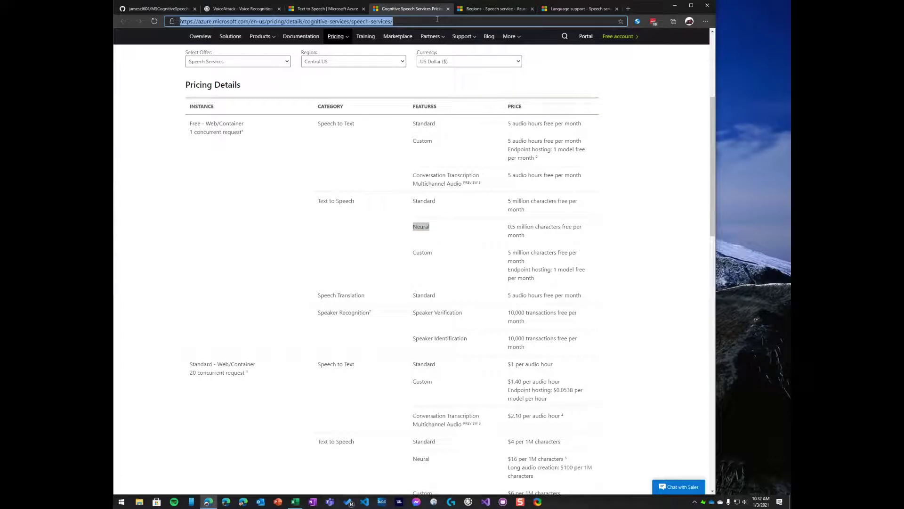
type("porta")
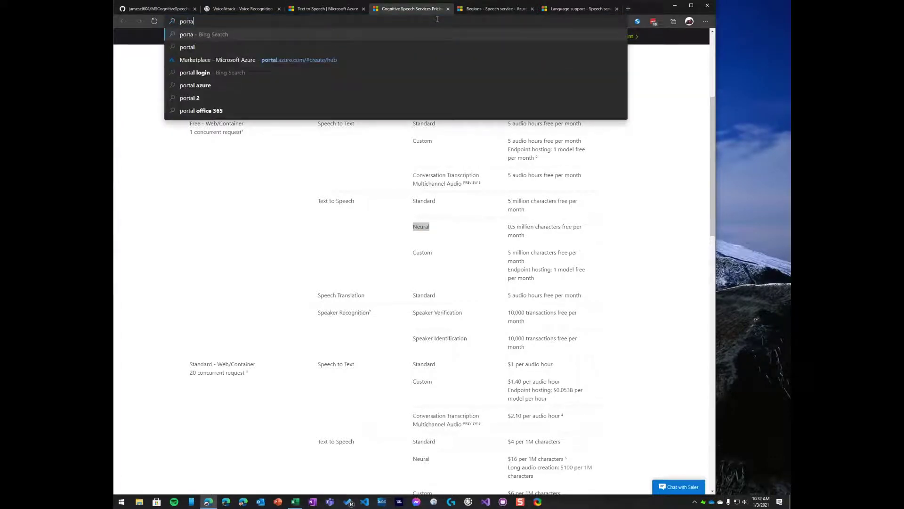
type("l.zu")
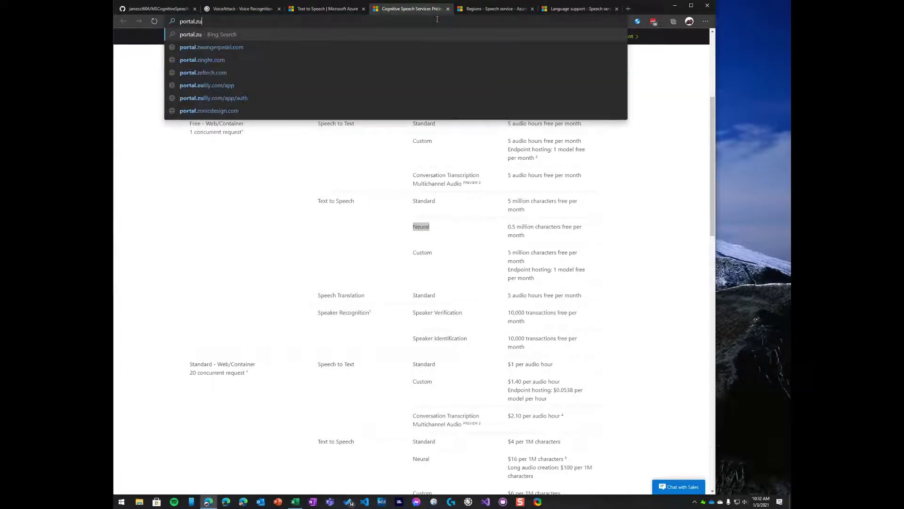
type("re.com")
key("Return")
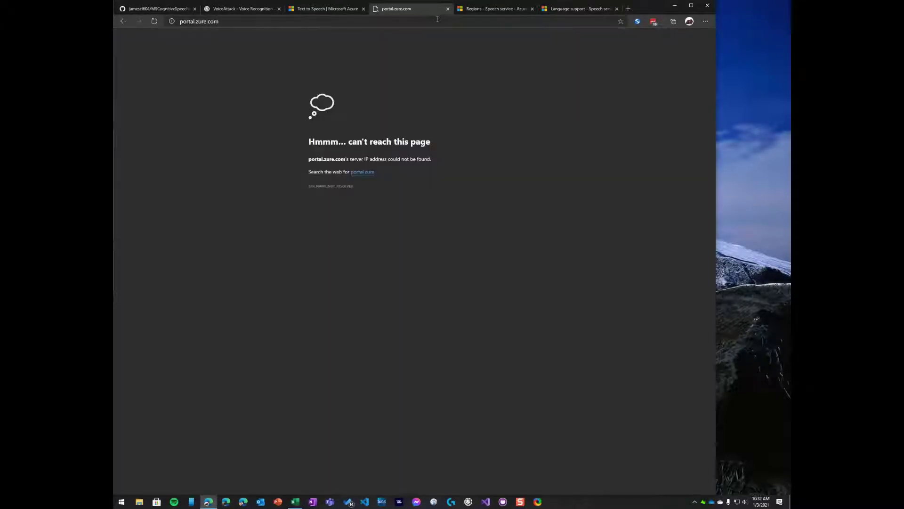
Step: Open the Azure portal at portal.azure.com in the current browser tab
left_click(384, 22)
type("a")
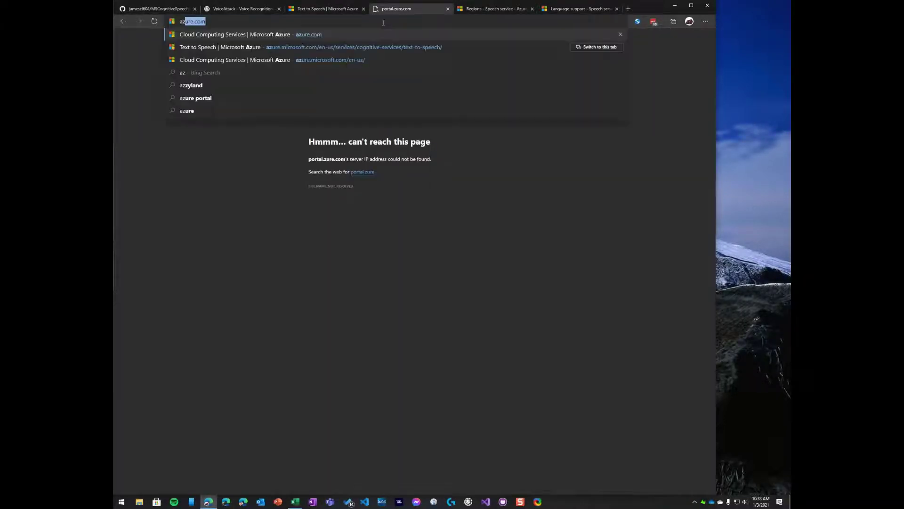
key("BackSpace")
type("portal.")
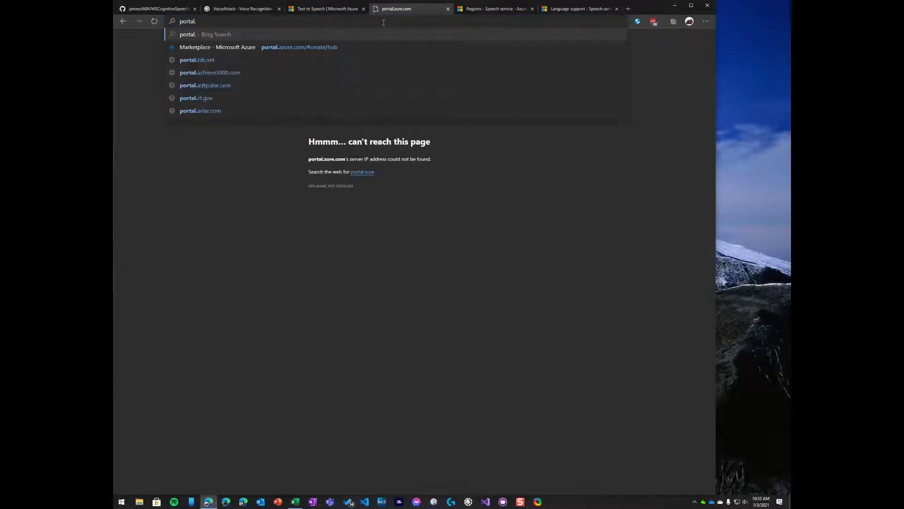
type("azure.com")
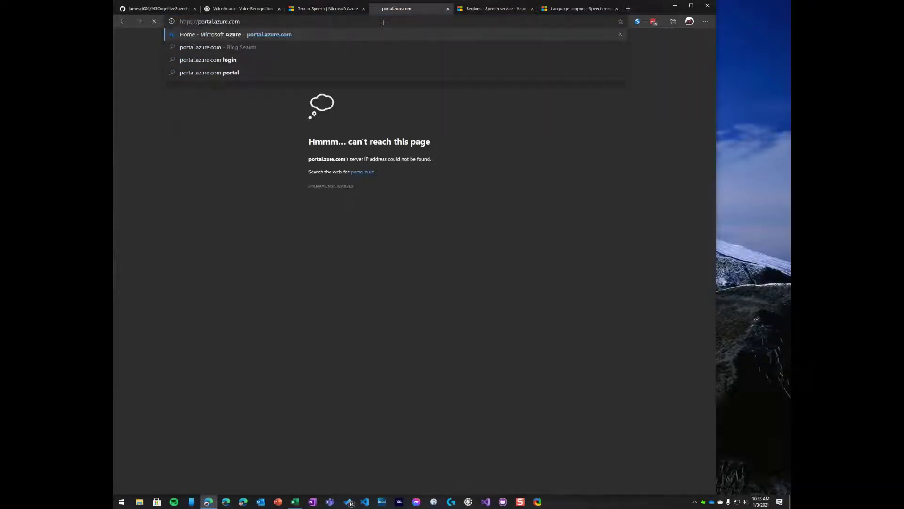
key("Return")
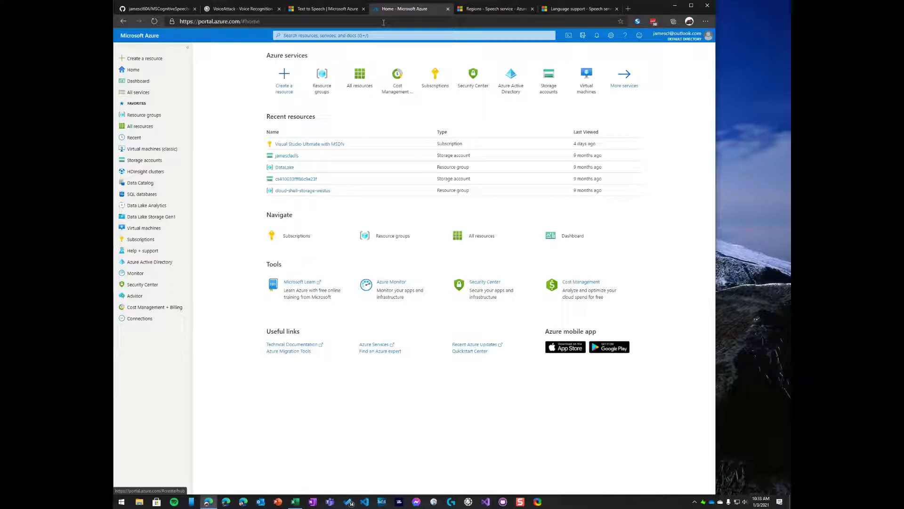
Step: Start a new resource, search the Marketplace for "speech" and open the creation form of Microsoft's Speech service
left_click(288, 83)
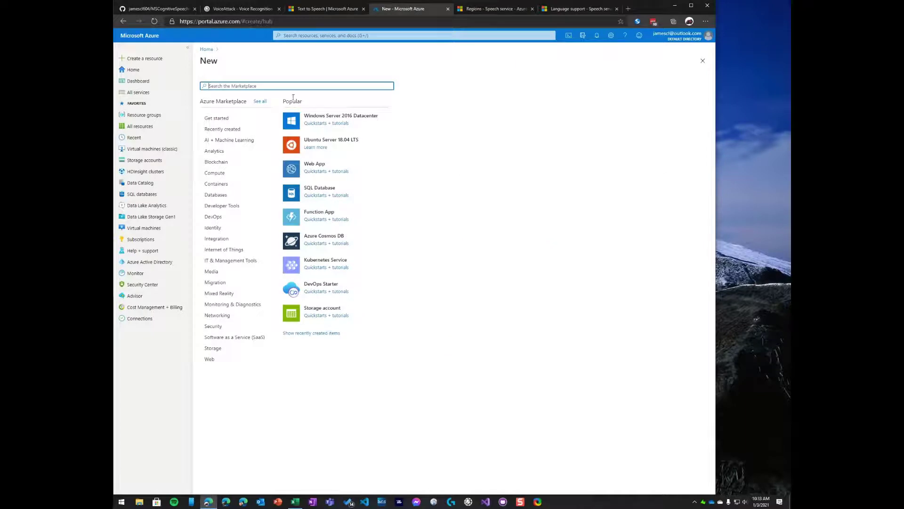
type("speech")
key("Return")
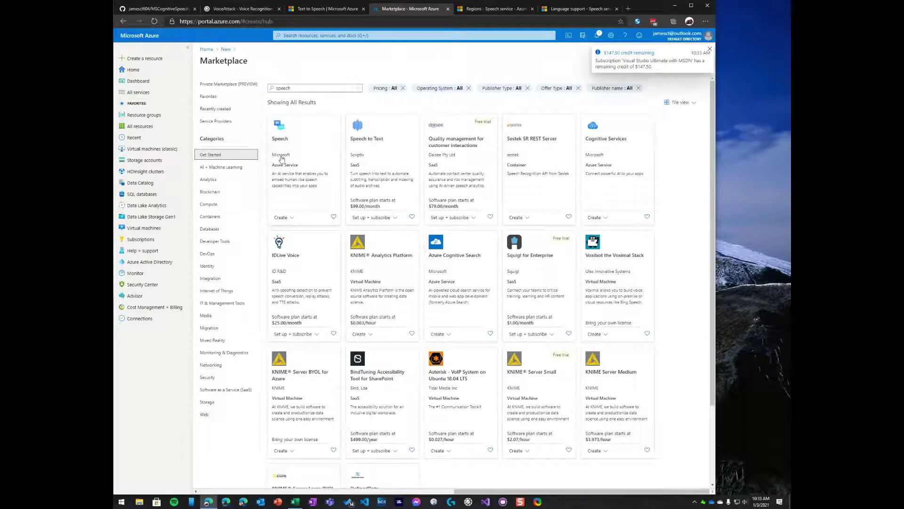
left_click(293, 219)
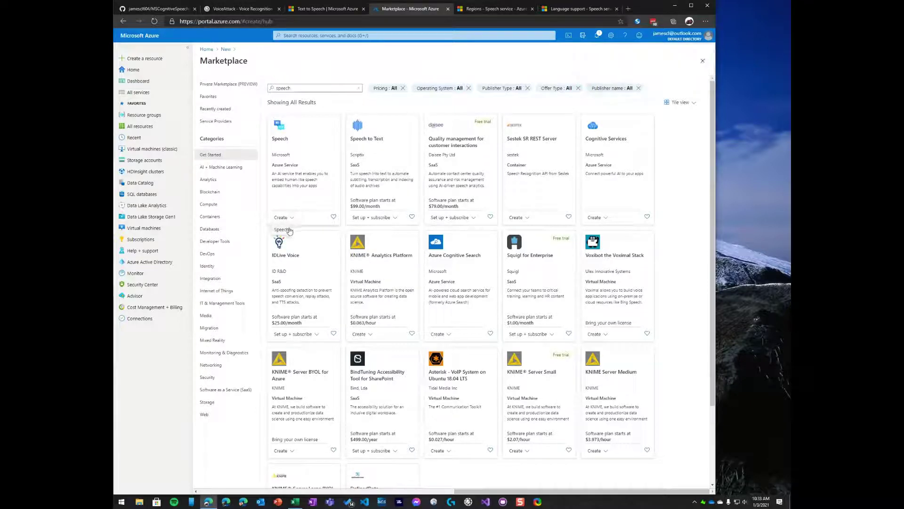
left_click(282, 229)
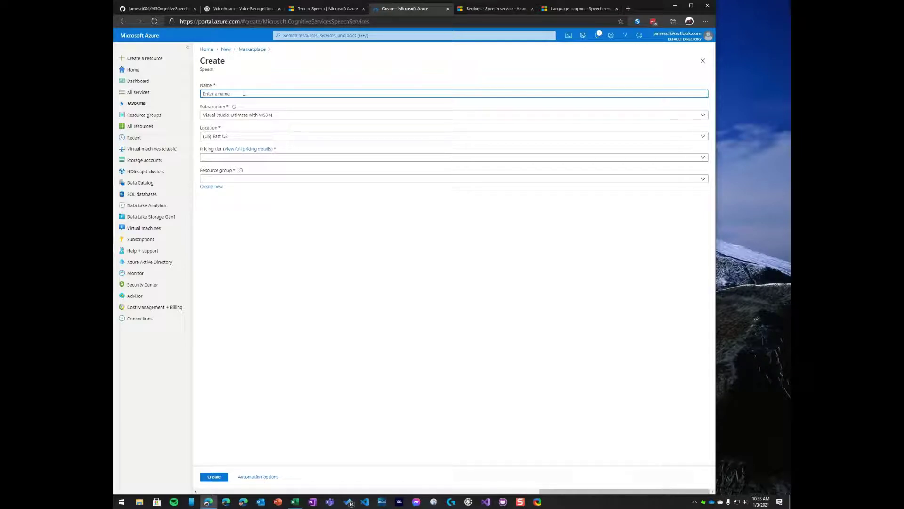
Step: Name the Speech resource with the owner's username plus "-cognitiveservices", and choose location (US) West US 2 and pricing tier Free F0
type("jamescl-cognitiveservices")
left_click(234, 137)
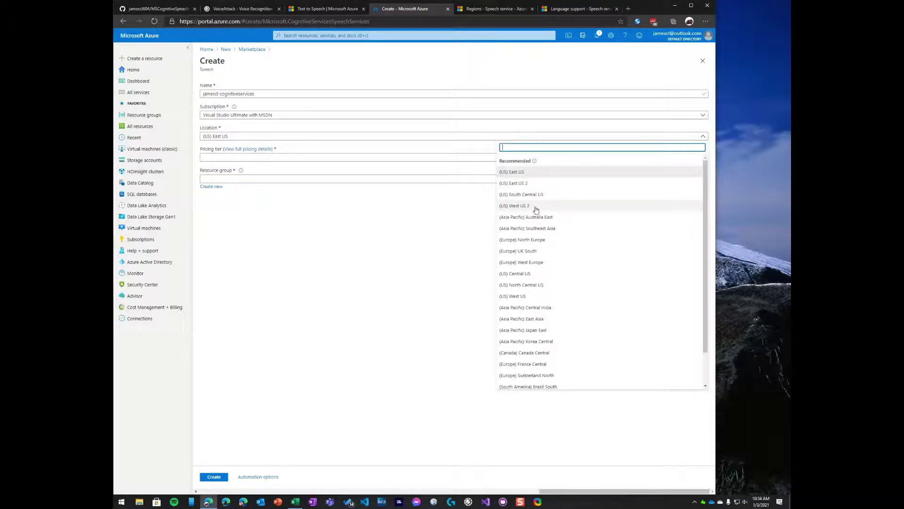
left_click(536, 210)
mouse_move(241, 171)
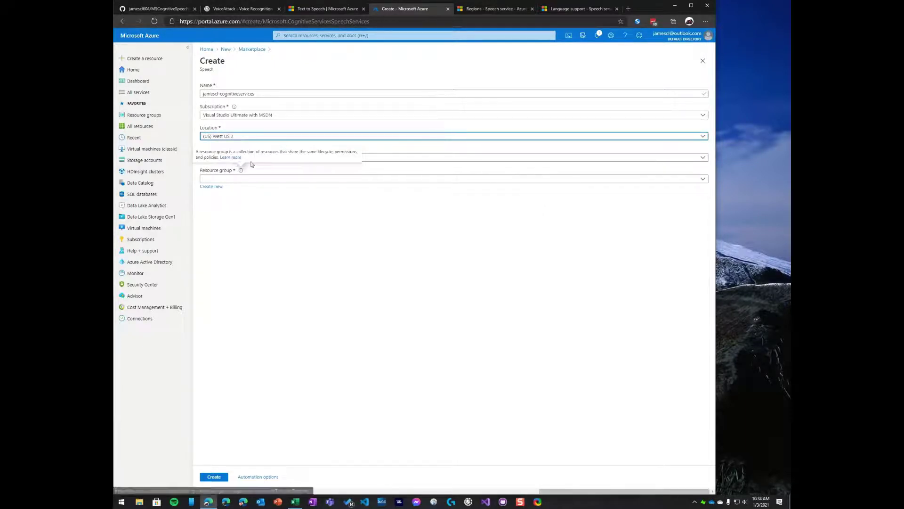
left_click(408, 158)
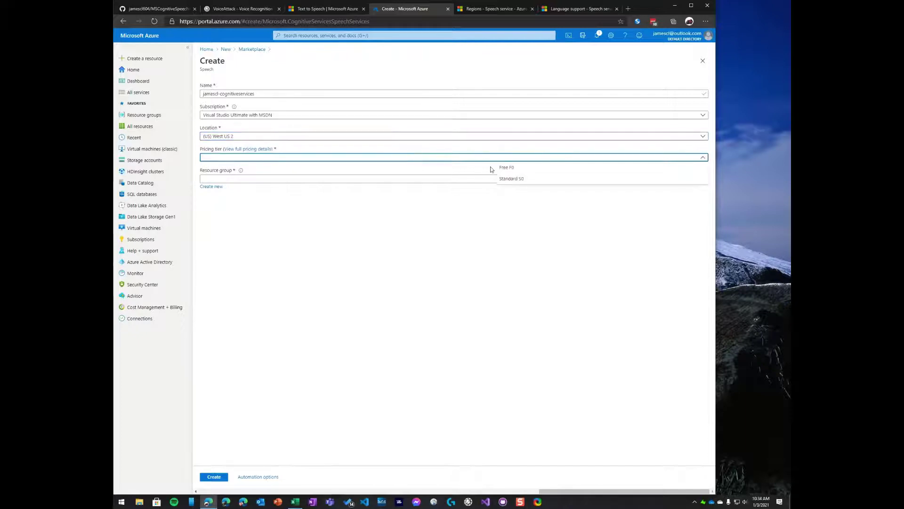
left_click(515, 168)
left_click(222, 179)
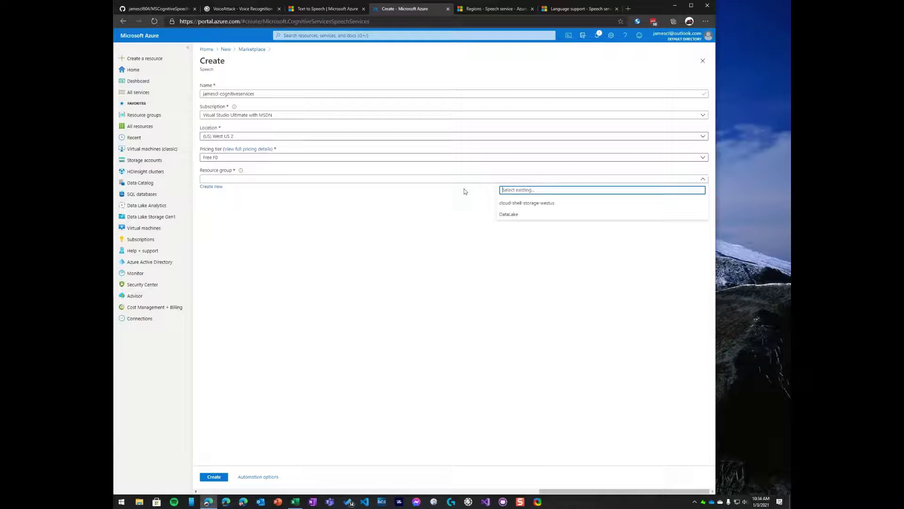
type("SPe")
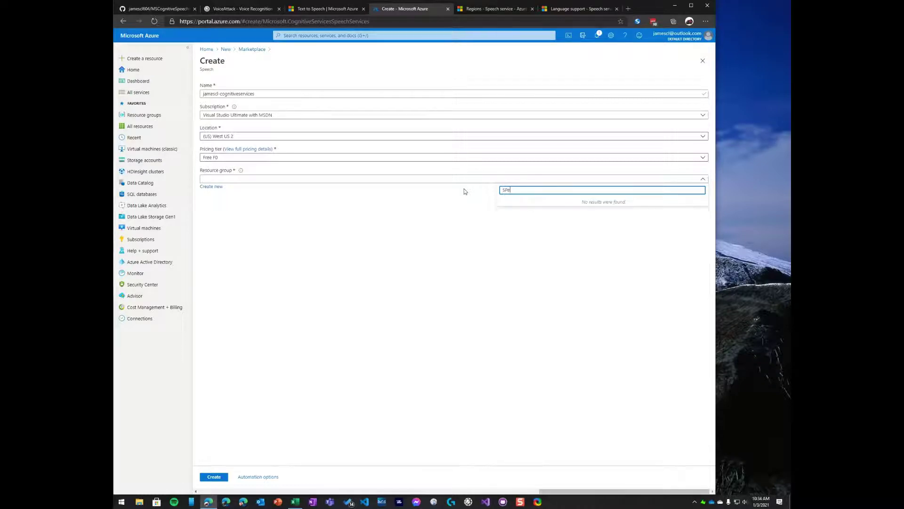
type("echServices")
left_click(471, 207)
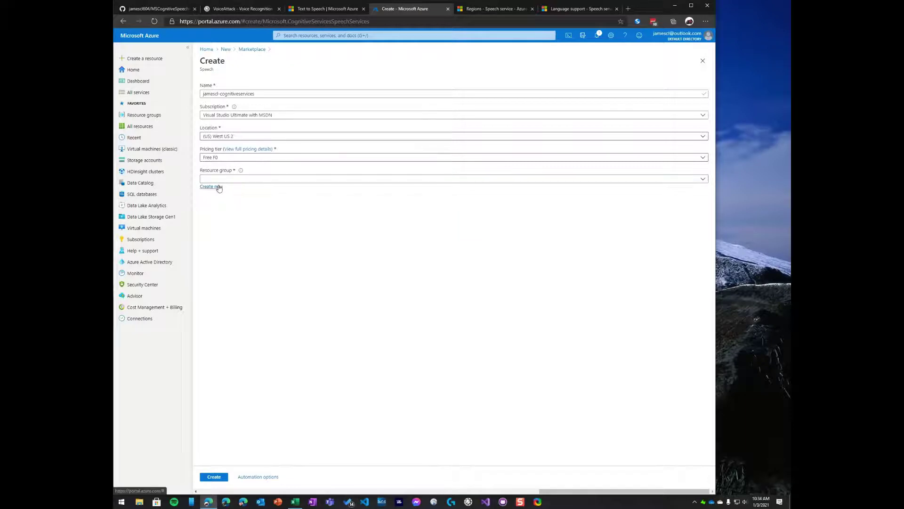
Step: Add a new resource group named SpeechServices and create the Speech resource
left_click(218, 186)
type("SpeechServices")
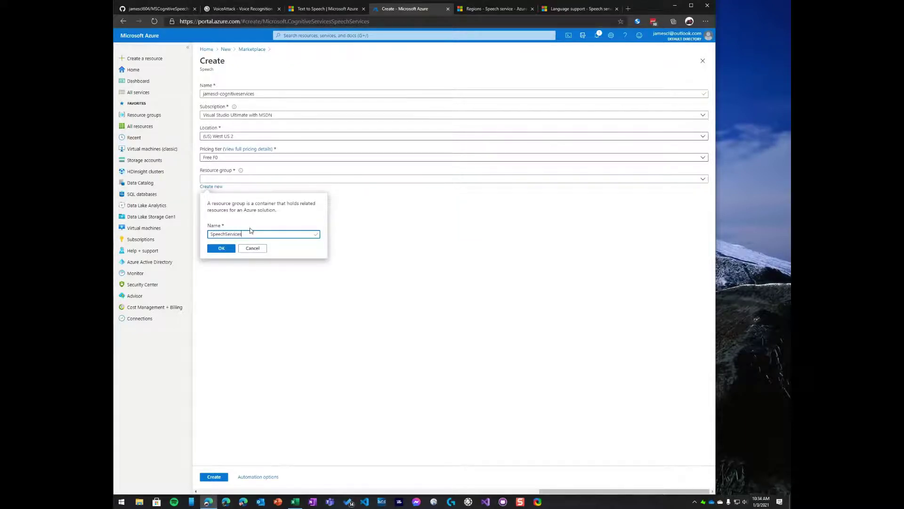
left_click(224, 248)
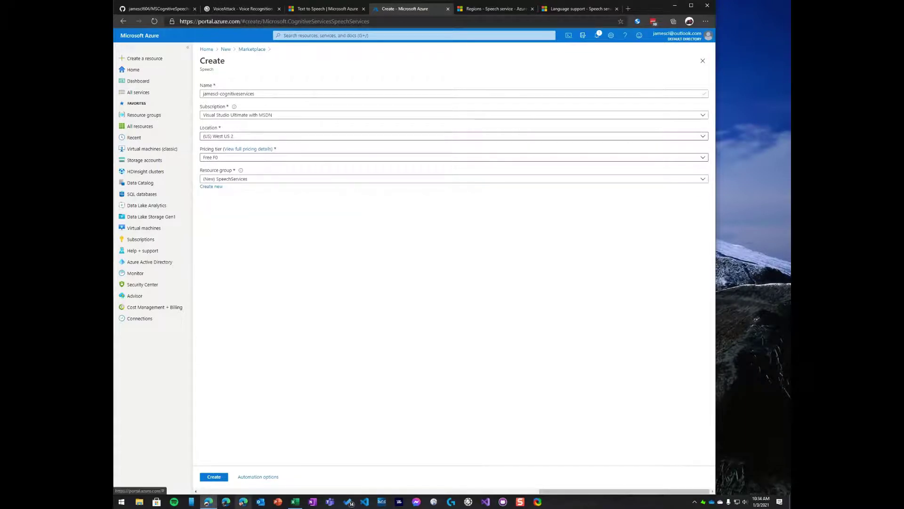
left_click(220, 477)
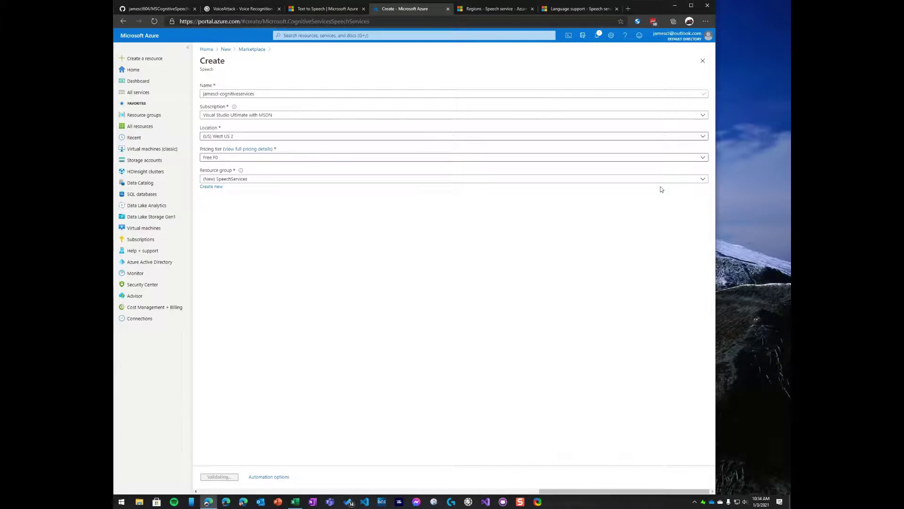
Step: Go to the deployed Speech resource and open its Keys and Endpoint page
left_click(629, 51)
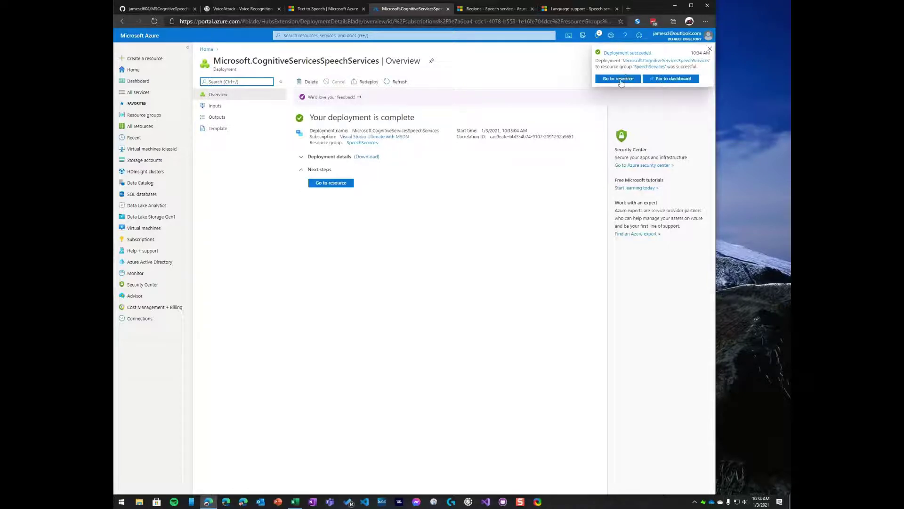
left_click(621, 79)
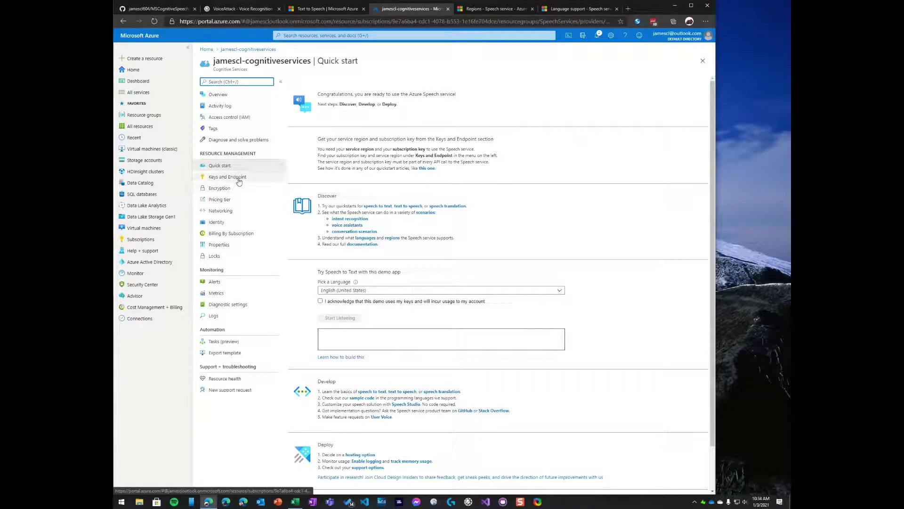
left_click(238, 180)
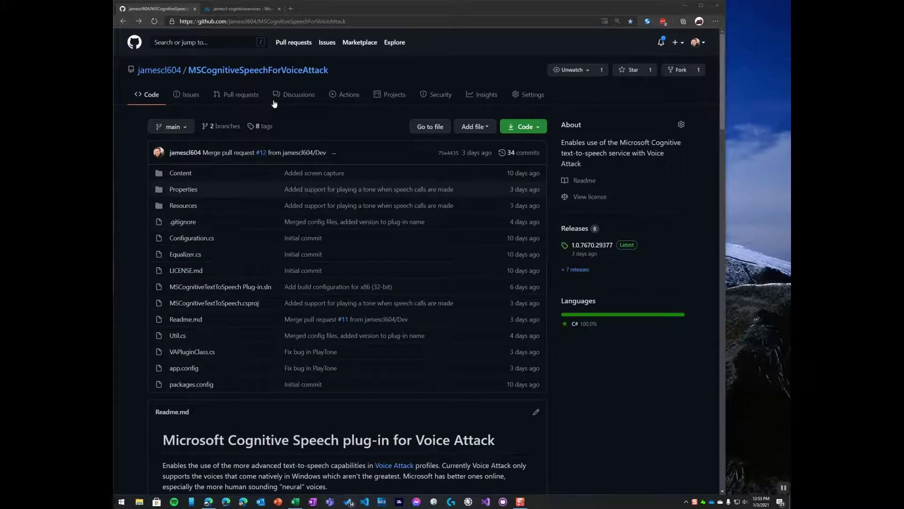
Step: Open the releases page of the MSCognitiveSpeechForVoiceAttack repository on GitHub
left_click(581, 230)
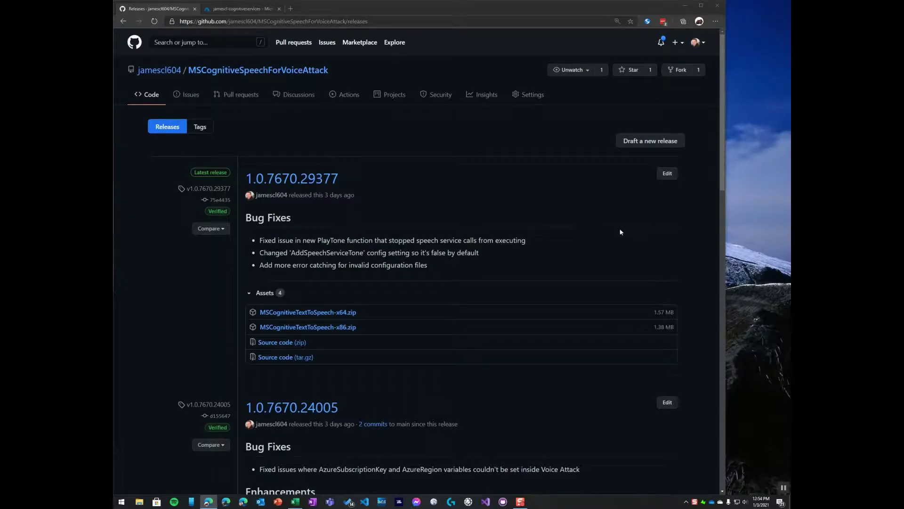
Step: Switch to VoiceAttack, suspend listening, and check in the options whether it is the 32-bit or 64-bit version
key("alt+Tab")
left_click(655, 200)
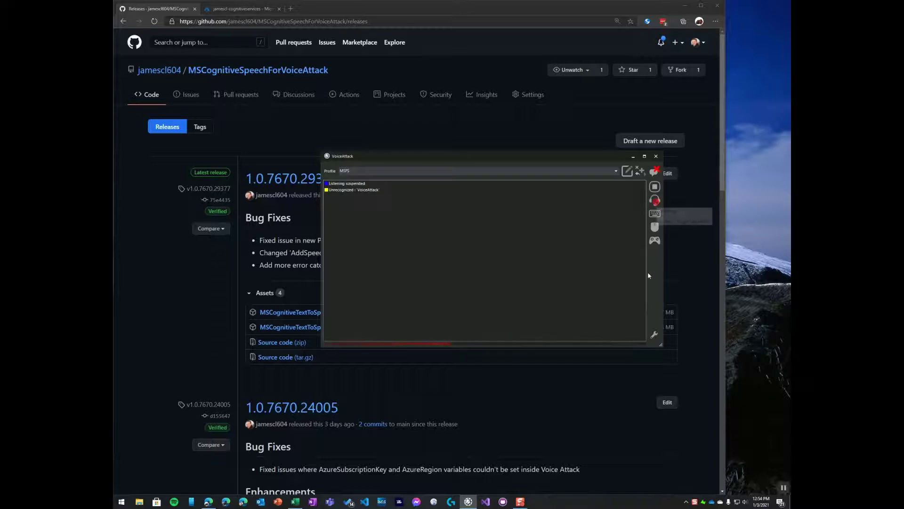
left_click(654, 335)
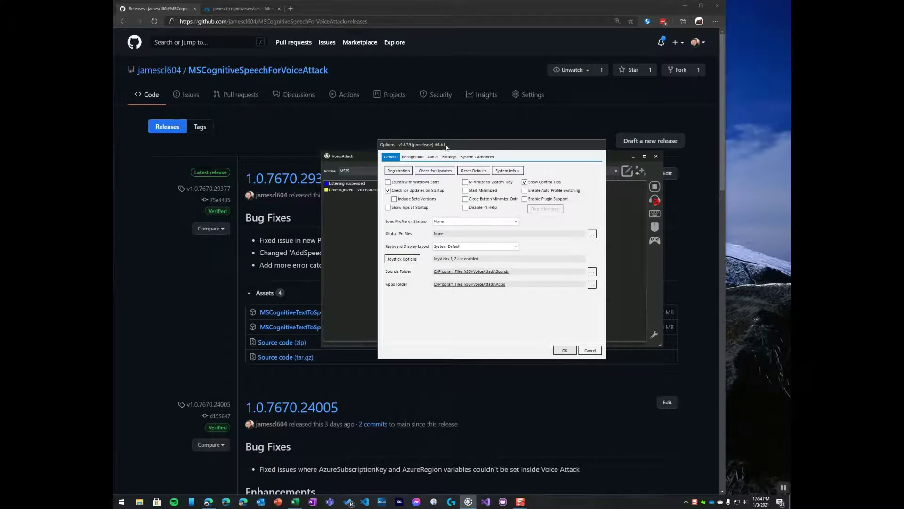
left_click(564, 351)
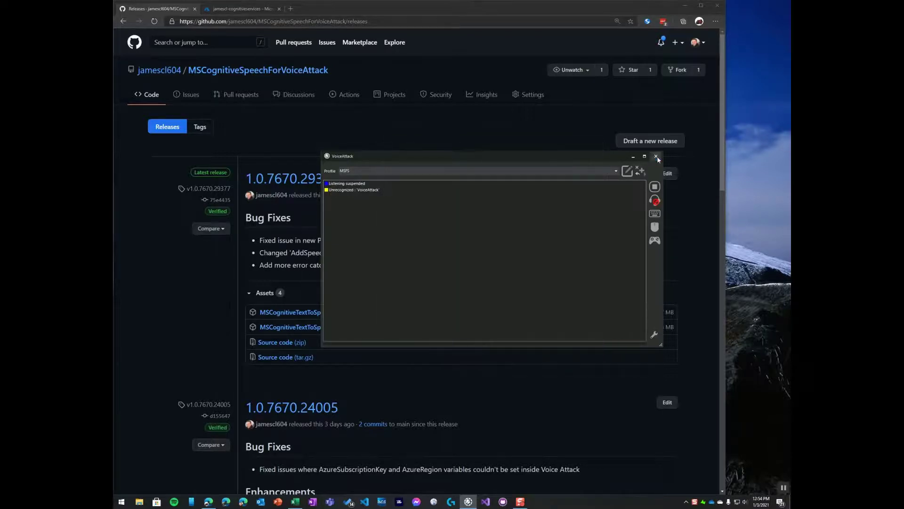
left_click(633, 156)
Step: Download MSCognitiveTextToSpeech-x64.zip from the latest GitHub release and open the archive
left_click(350, 313)
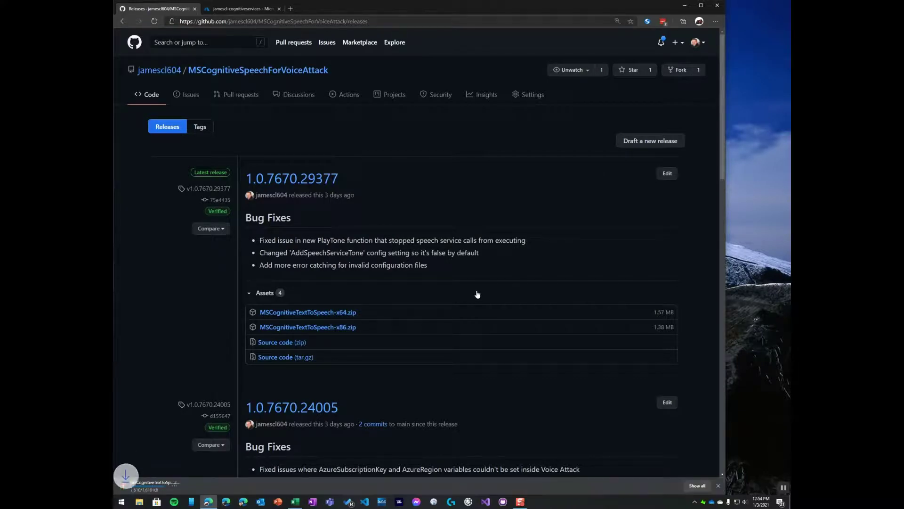
left_click(166, 483)
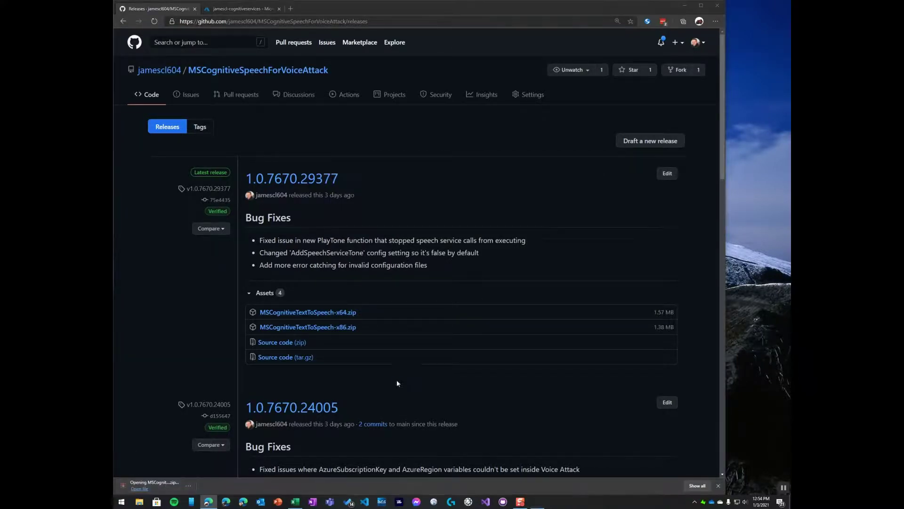
Step: Open File Explorer and go to the Apps folder in C:\Program Files (x86)\VoiceAttack
left_click(139, 501)
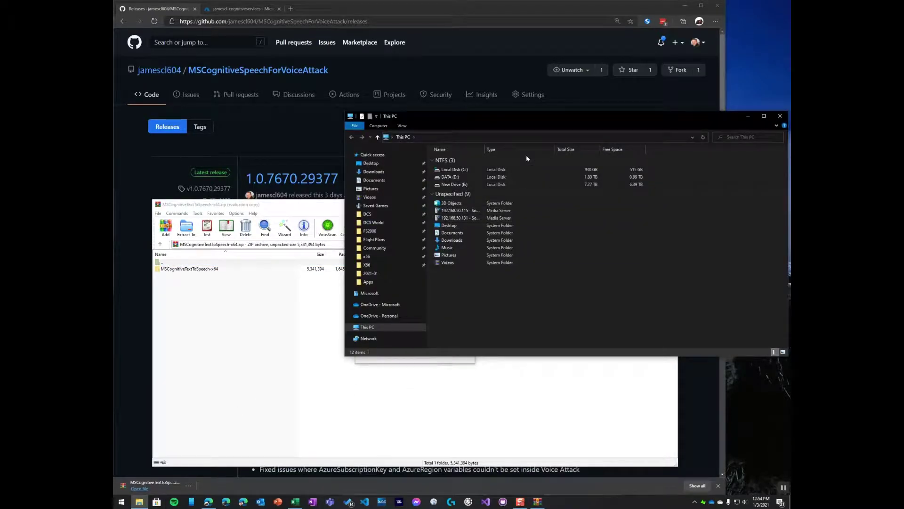
left_click(541, 137)
type("c")
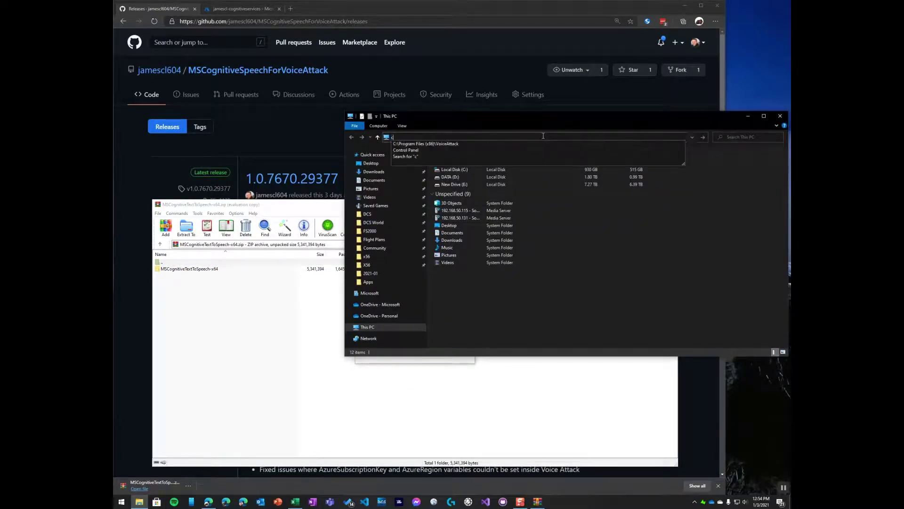
type(":\\p")
key("Down")
key("Down")
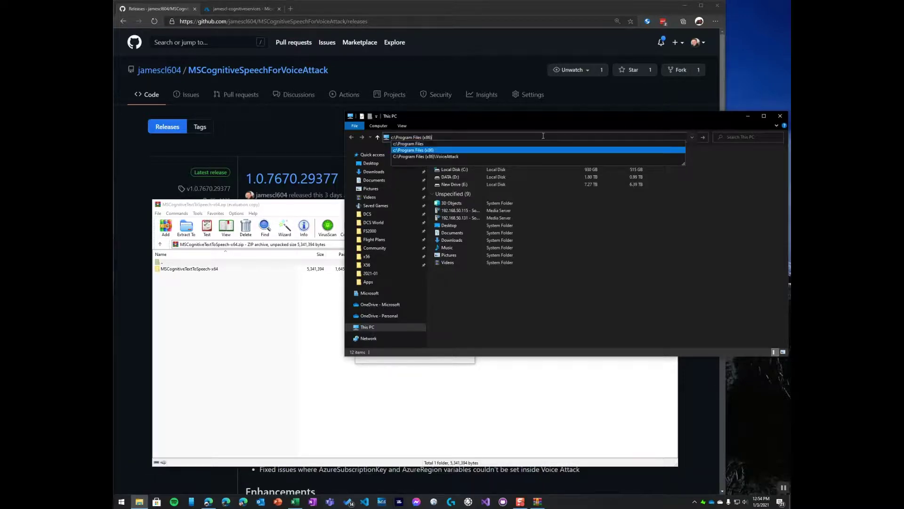
key("Down")
key("Return")
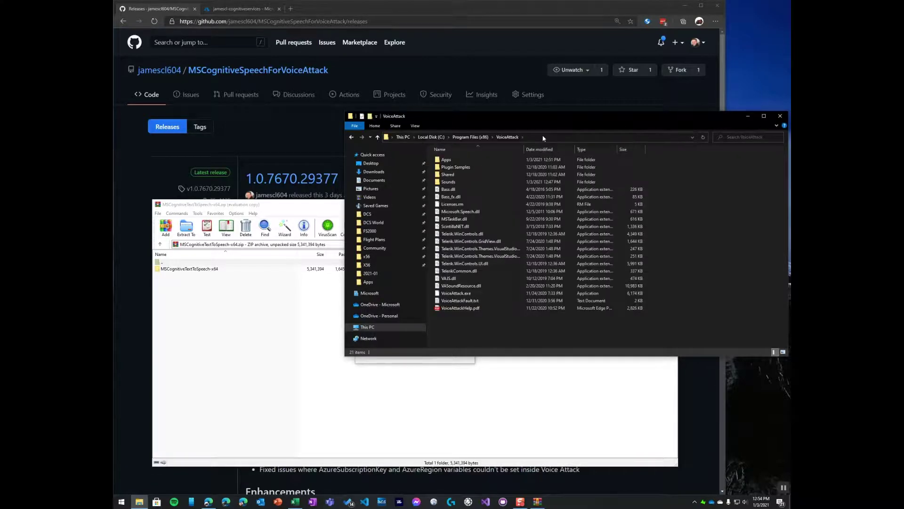
double_click(463, 162)
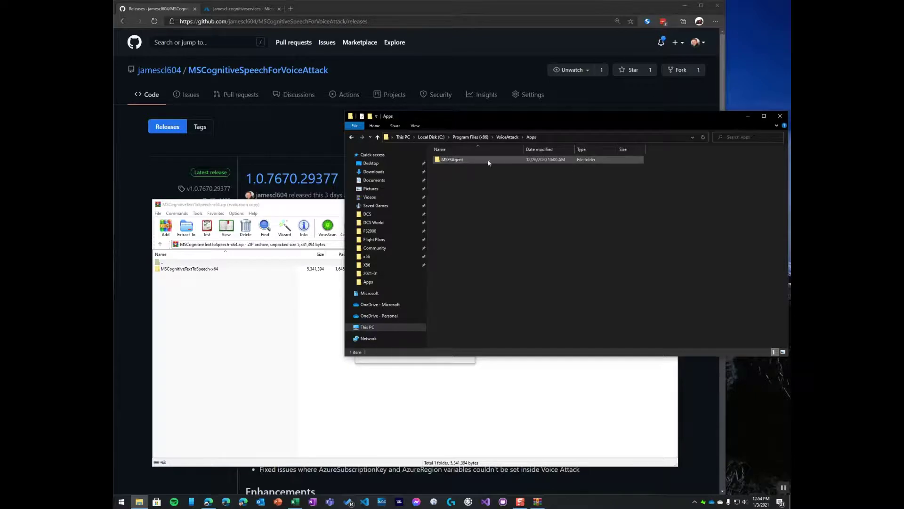
Step: Extract the MSCognitiveTextToSpeech-x64 folder from the archive into VoiceAttack's Apps folder with administrator permission, and close WinRAR
left_click(186, 273)
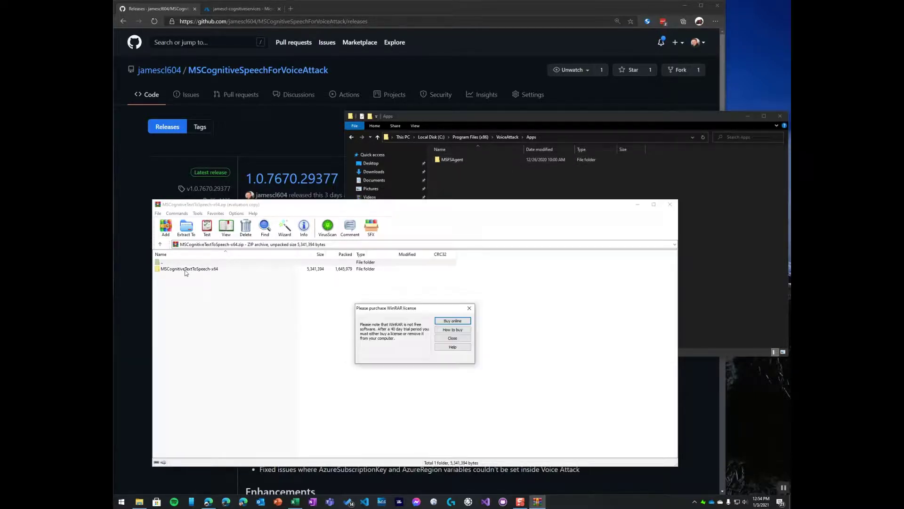
left_click(469, 308)
left_click(169, 269)
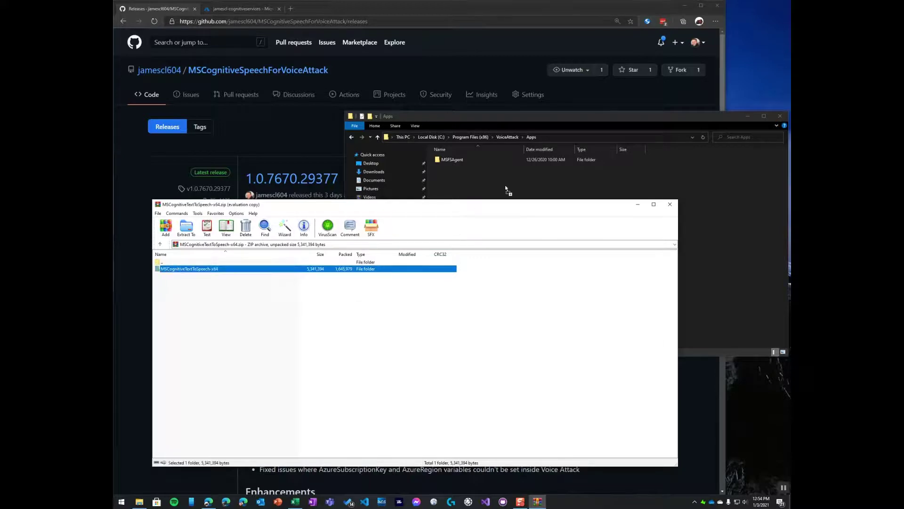
left_click_drag(506, 188, 511, 184)
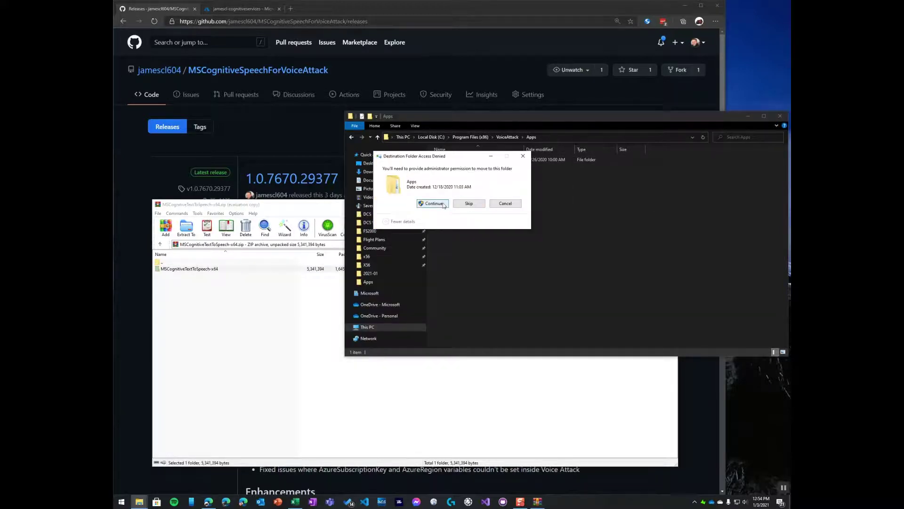
left_click(434, 203)
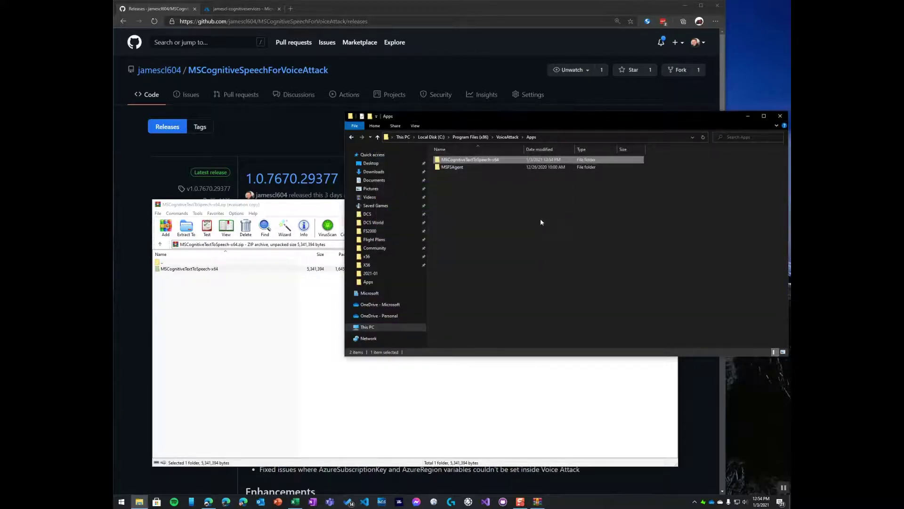
key("alt+Tab")
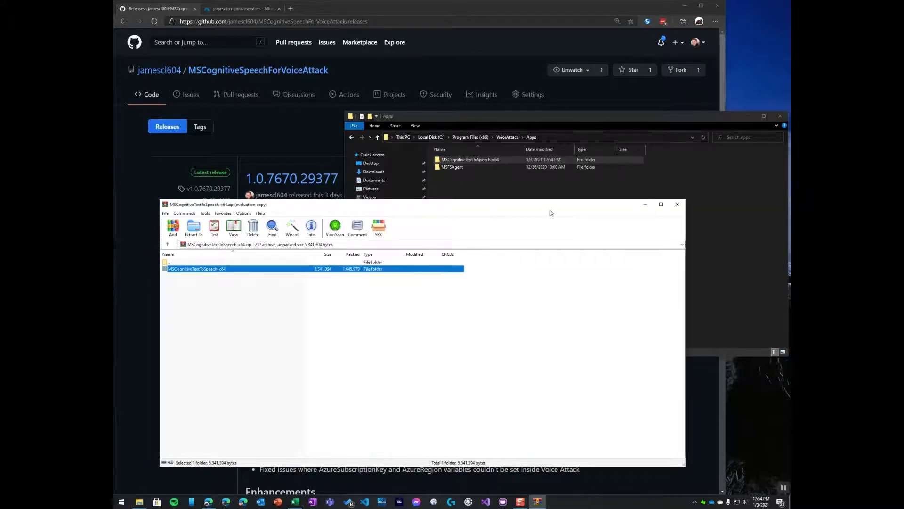
left_click(677, 204)
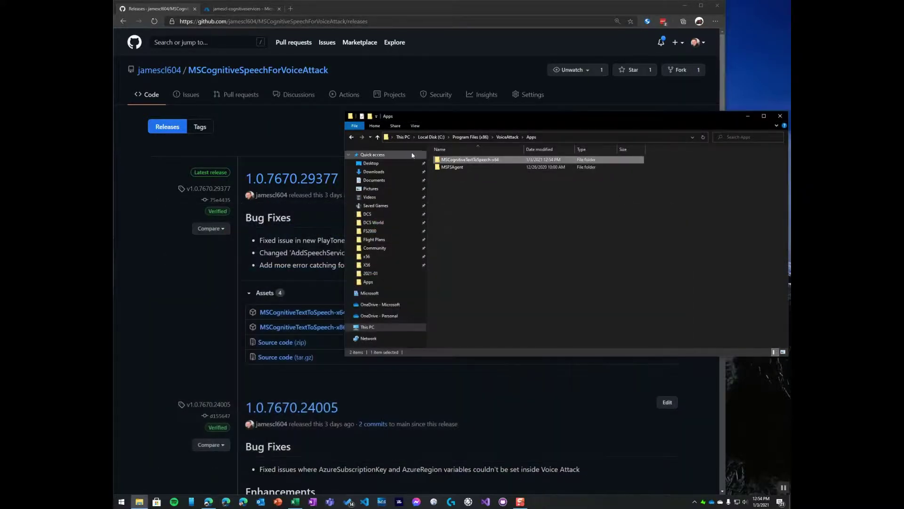
Step: Open MSCognitiveTextToSpeech.dll.config from the extracted folder and replace the AzureSubscriptionKey value with Key 1 copied from the Azure portal
double_click(457, 161)
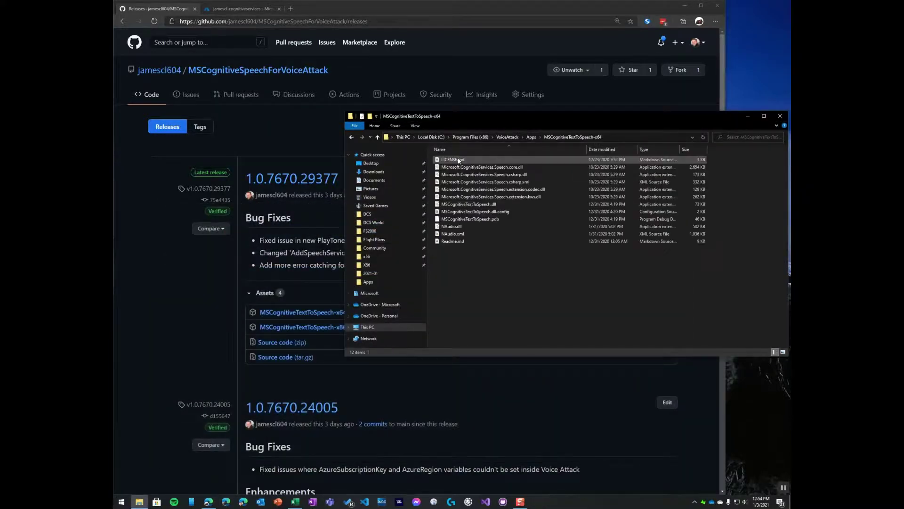
double_click(512, 213)
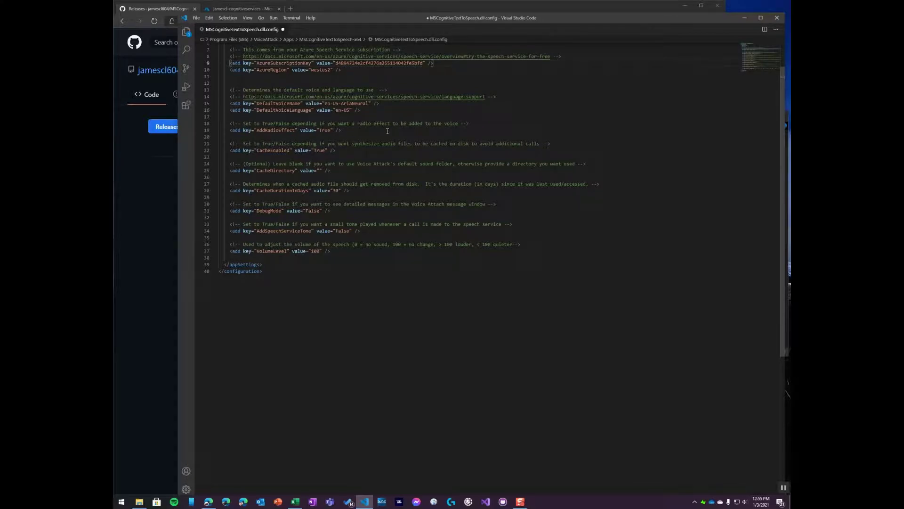
double_click(369, 64)
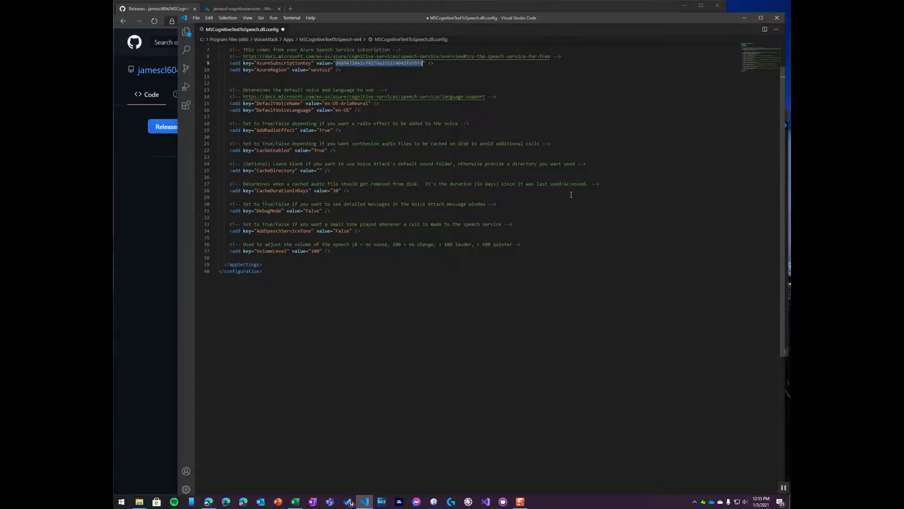
key("BackSpace")
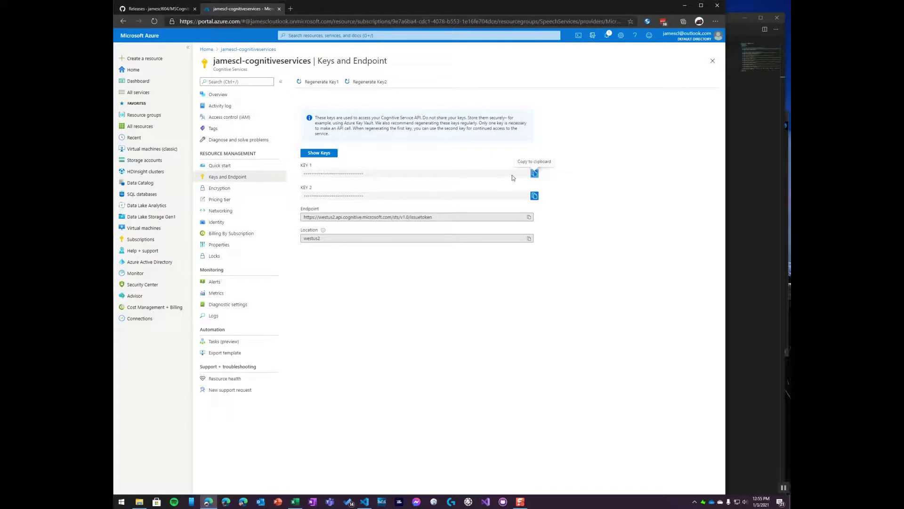
left_click(535, 174)
left_click(737, 109)
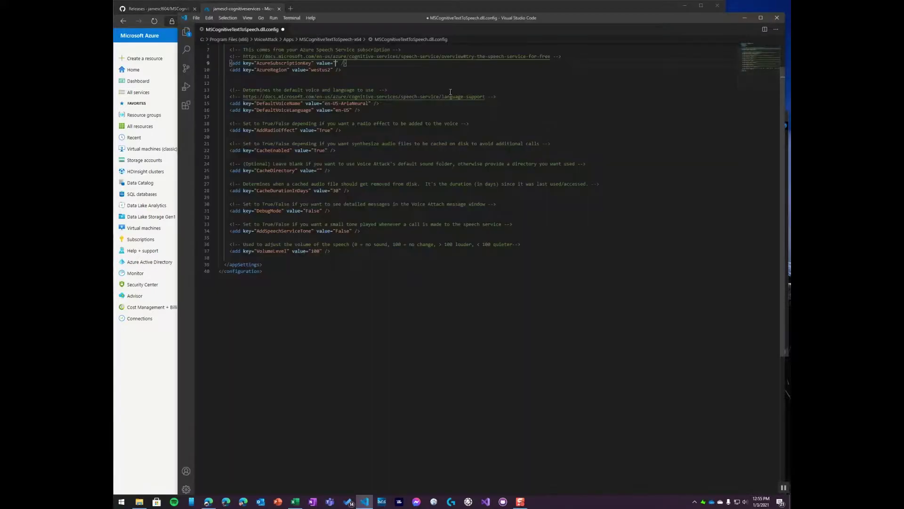
key("ctrl+v")
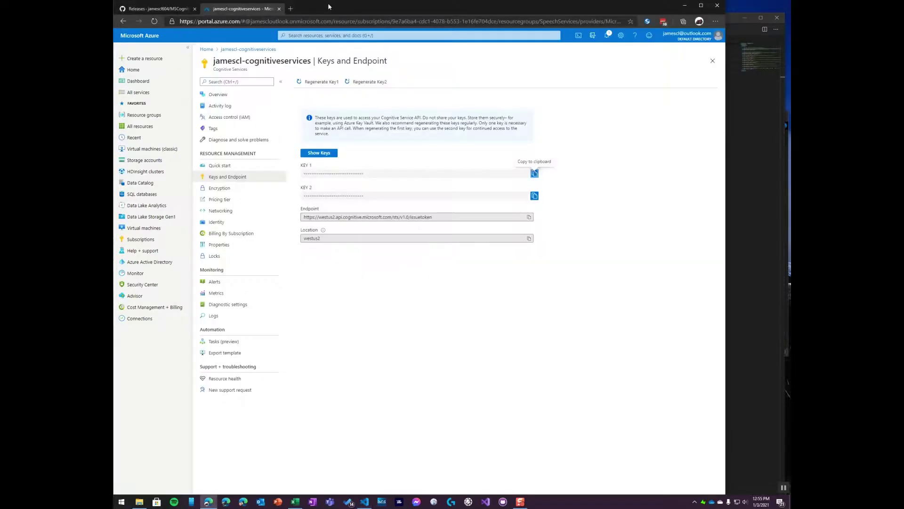
Step: Check the Azure resource's Location against the config file's AzureRegion value, and save MSCognitiveTextToSpeech.dll.config
left_click(330, 5)
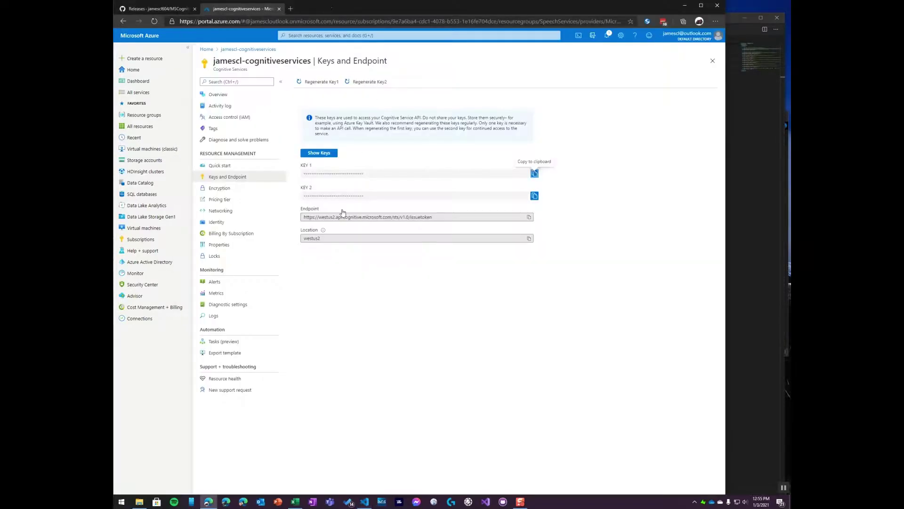
left_click(324, 238)
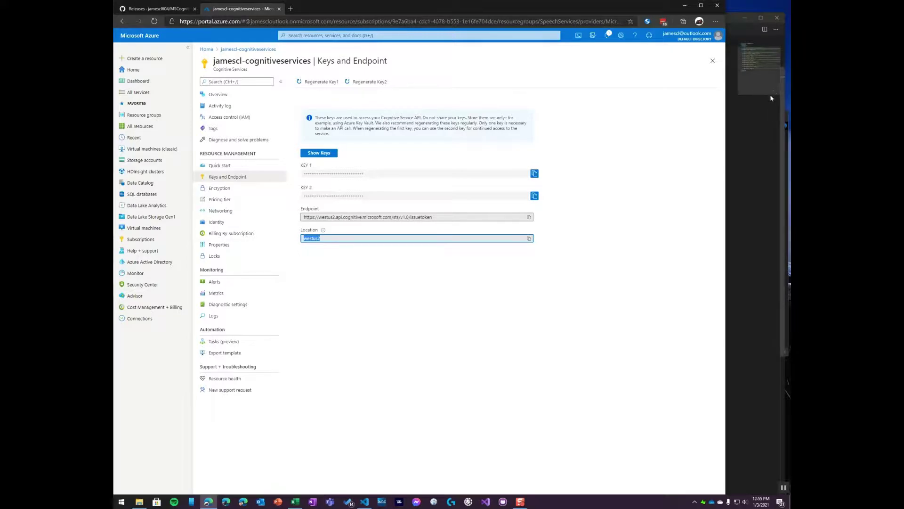
left_click(771, 98)
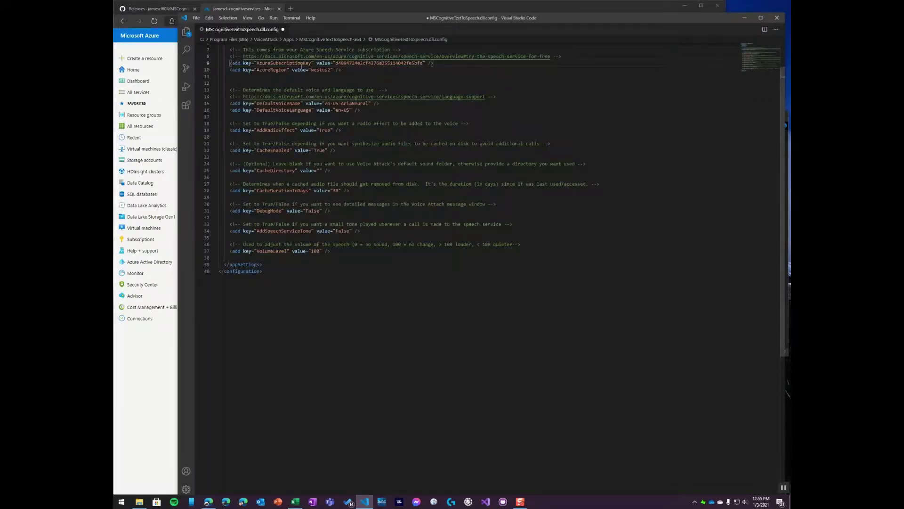
key("ctrl+s")
left_click(745, 20)
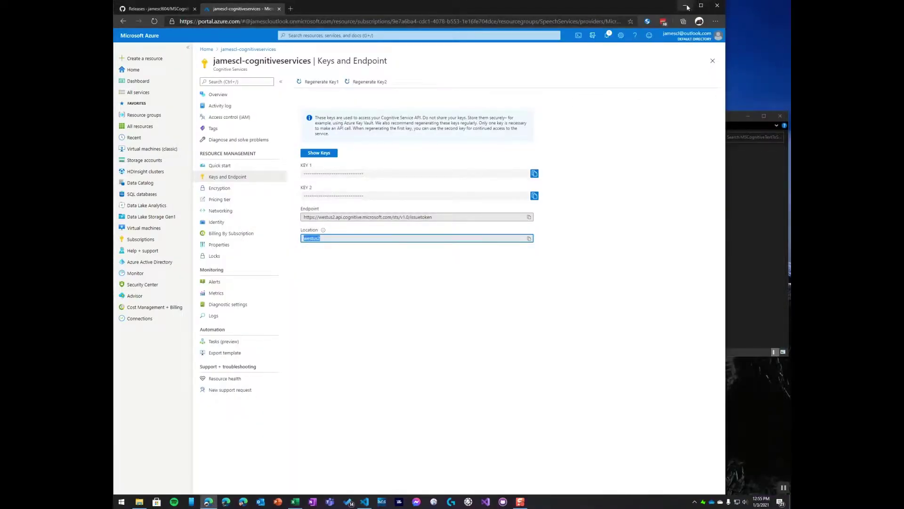
left_click(685, 5)
Step: Switch to VoiceAttack, enable plugin support in its options while accepting the plugin warning, and restart VoiceAttack
left_click(473, 503)
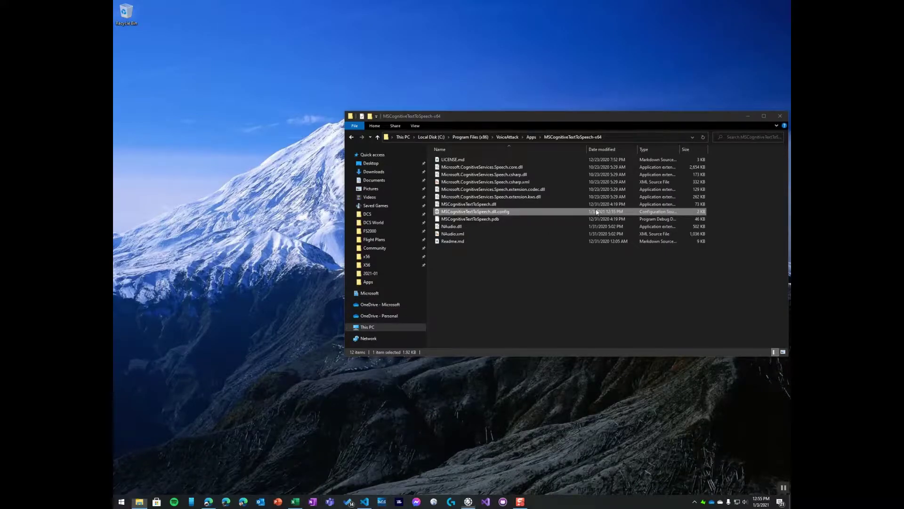
left_click(655, 202)
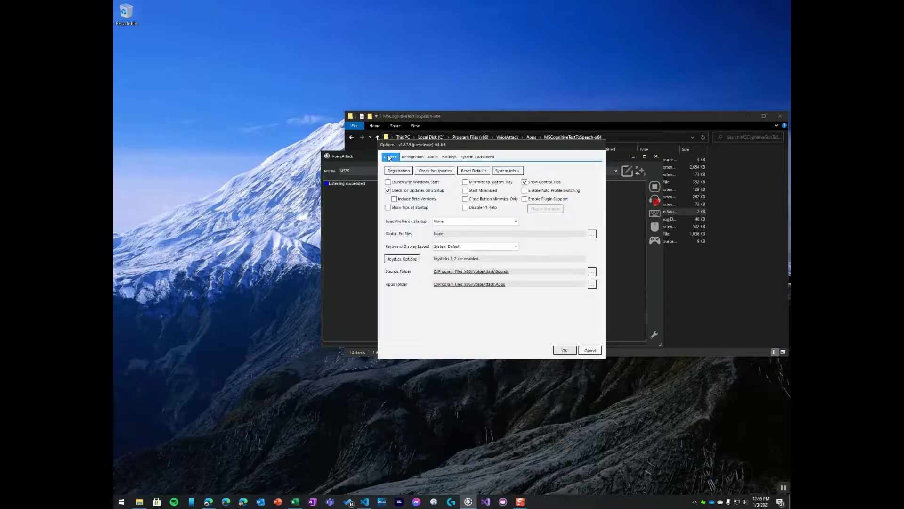
left_click(526, 199)
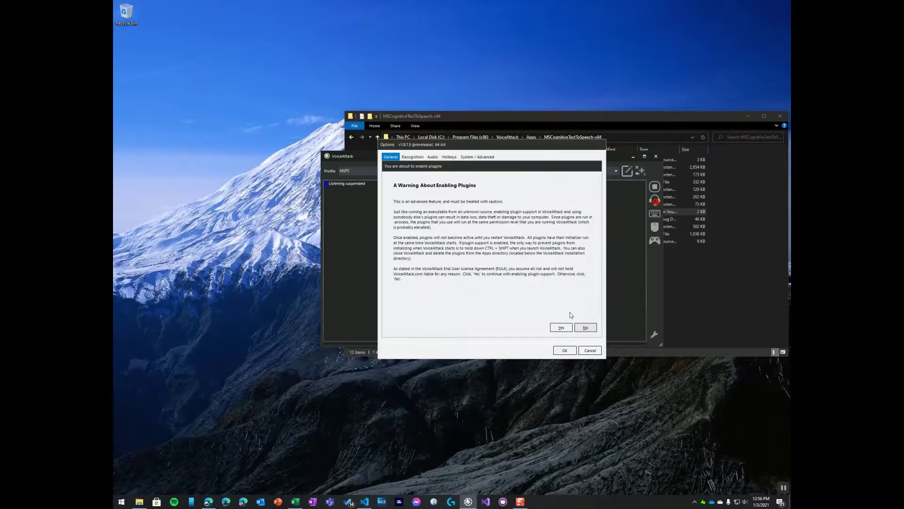
left_click(561, 327)
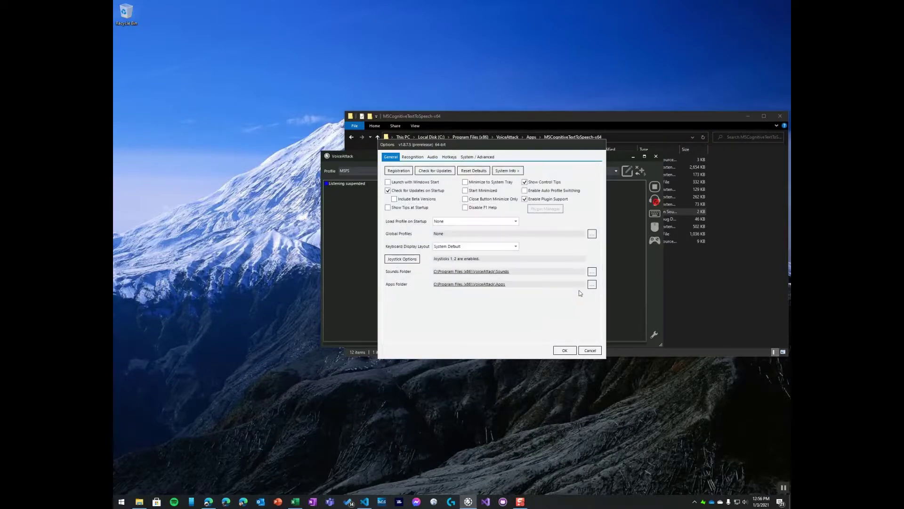
left_click(564, 350)
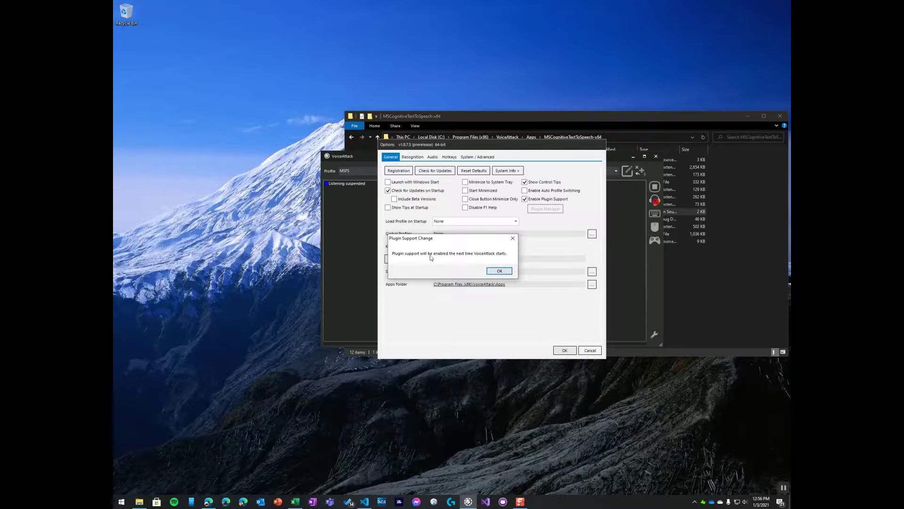
left_click(500, 271)
left_click(656, 157)
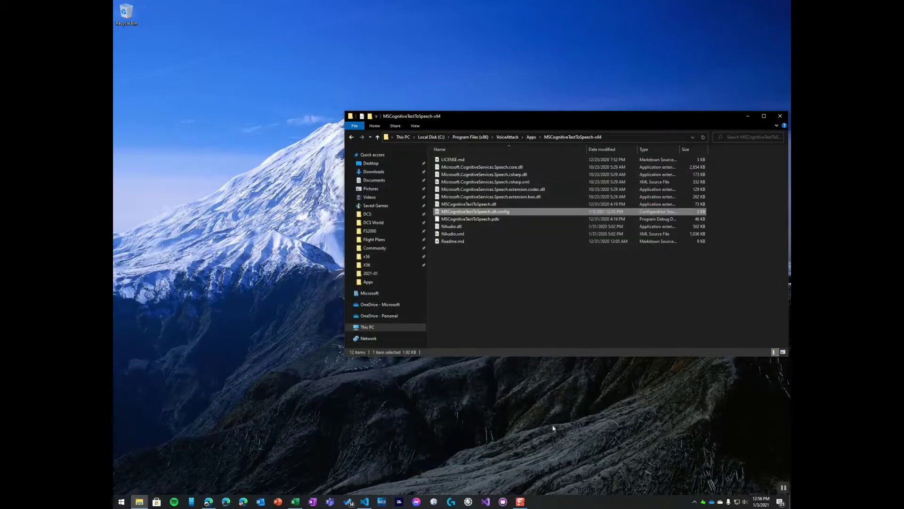
left_click(467, 502)
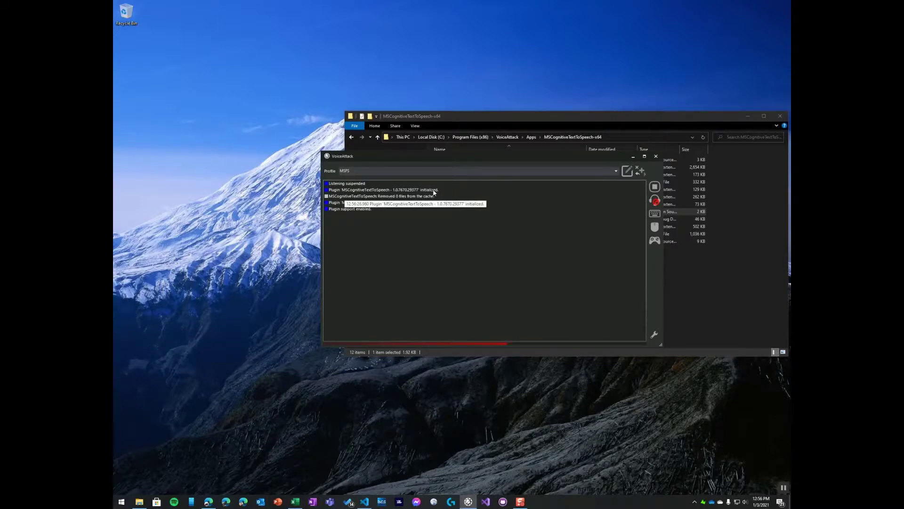
Step: Review the installed plugins in VoiceAttack's Plugin Manager to see whether MSCognitiveTextToSpeech is enabled, and close the options
left_click(657, 336)
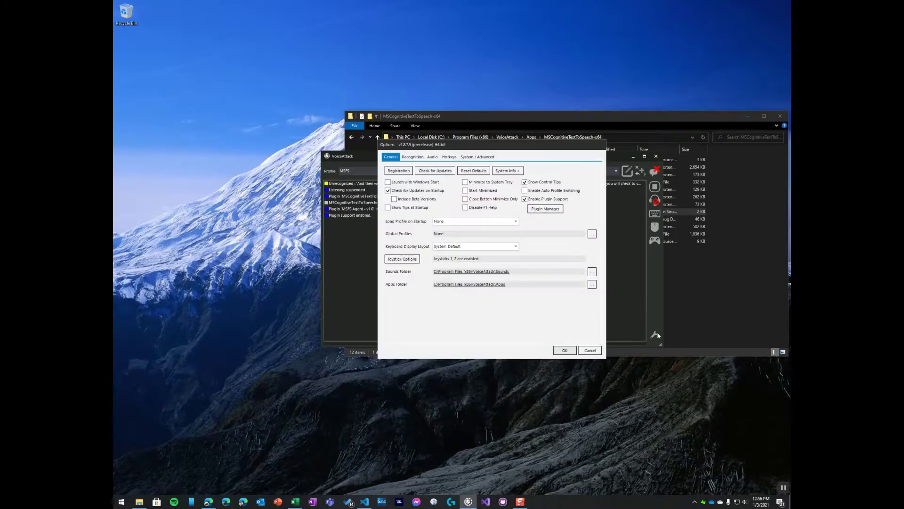
left_click(545, 209)
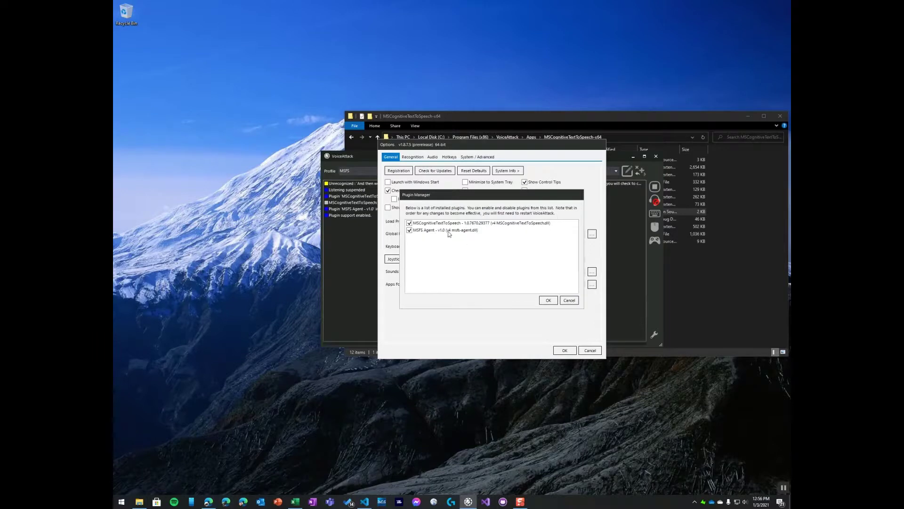
left_click(549, 300)
left_click(564, 350)
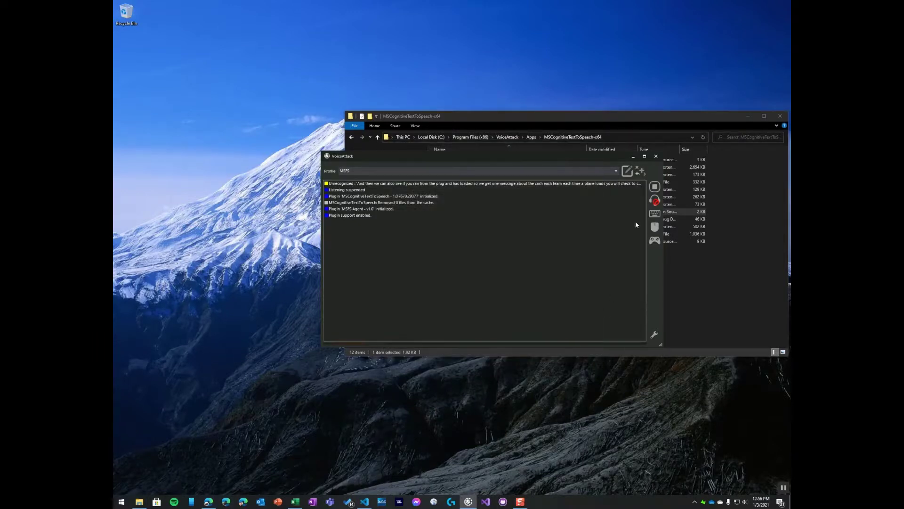
Step: Create a new VoiceAttack profile named Test
left_click(643, 171)
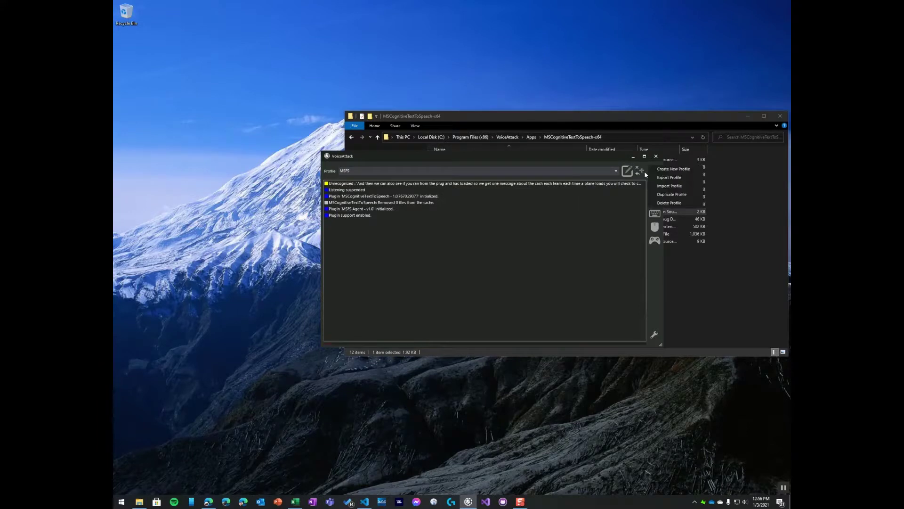
left_click(664, 170)
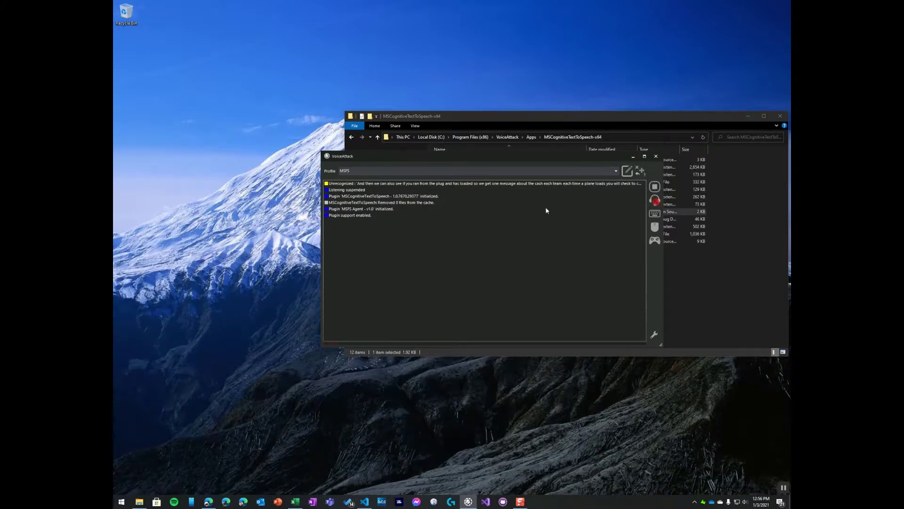
type("Test")
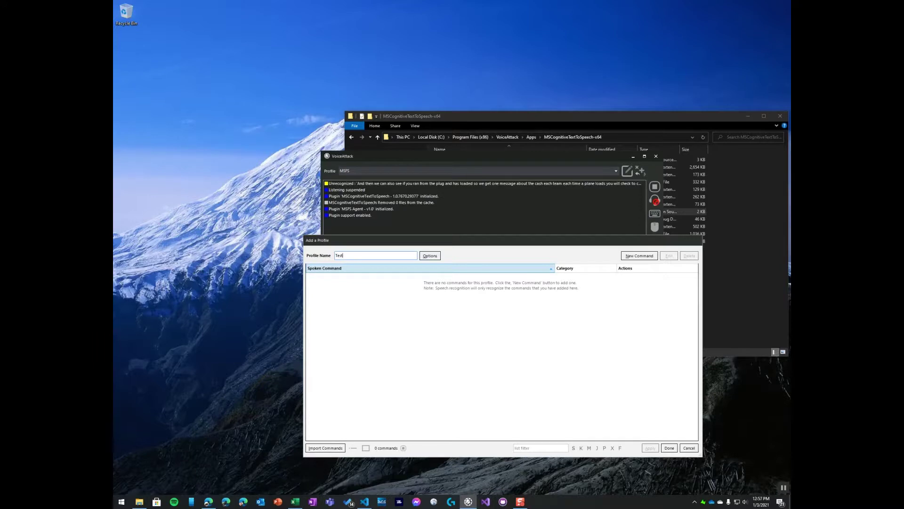
Step: Add a command executing the MSCognitiveTextToSpeech external plugin function with context "Hi! How are you today?" and waiting for the function to finish
left_click(627, 257)
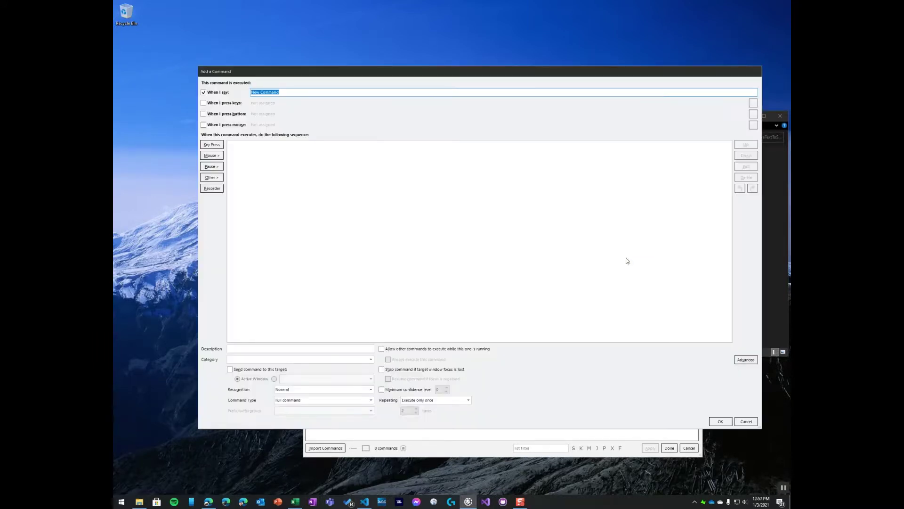
left_click(218, 178)
mouse_move(258, 210)
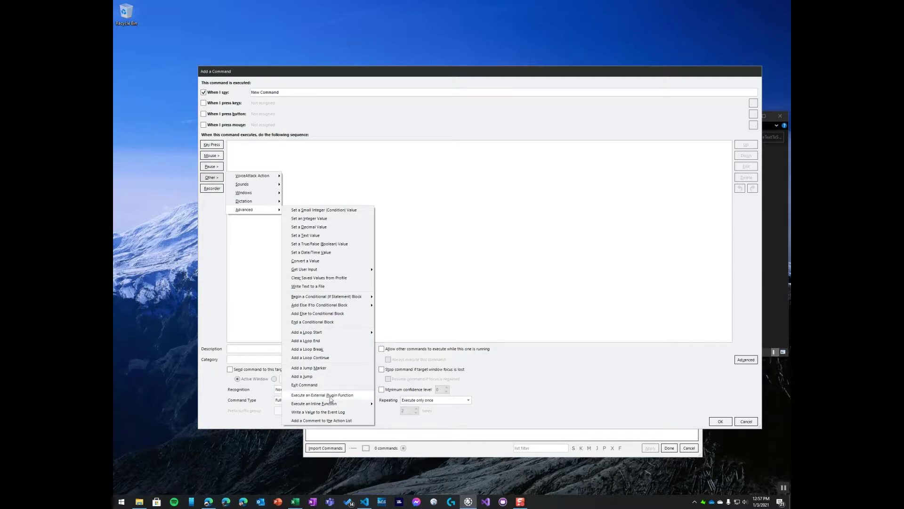
left_click(328, 397)
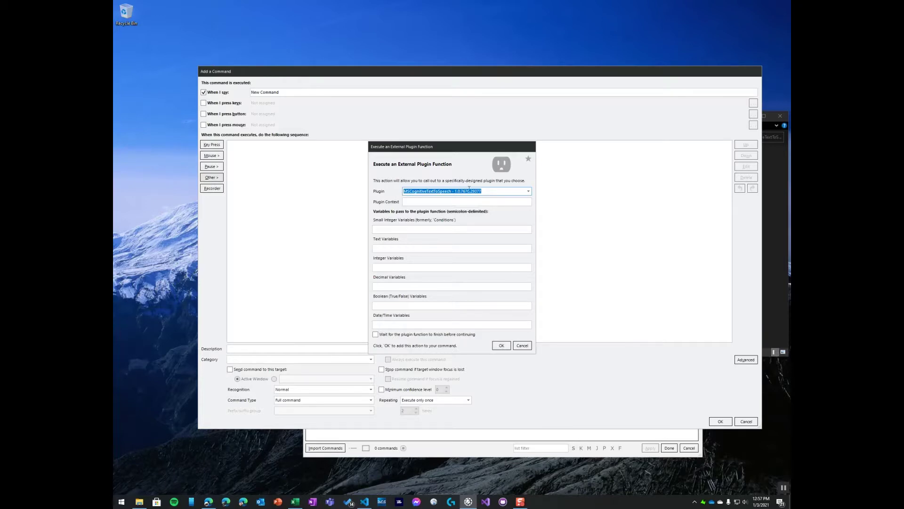
left_click(511, 202)
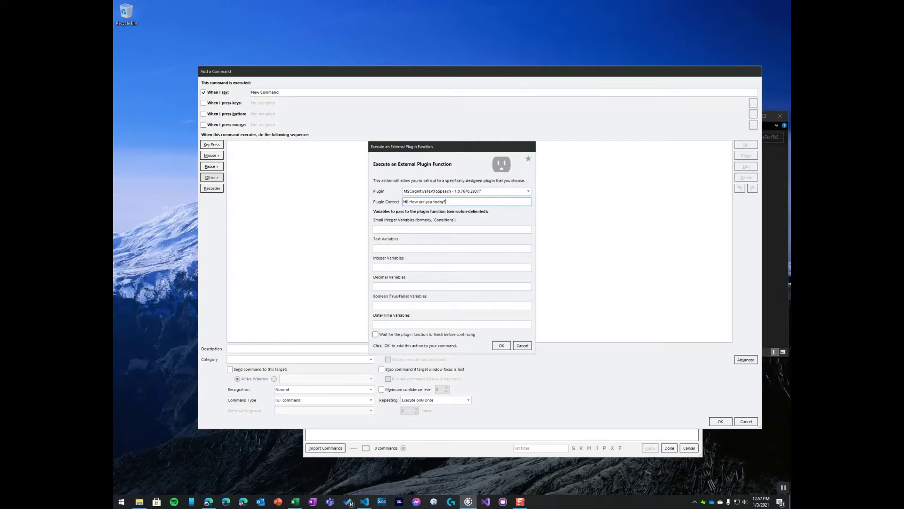
left_click(377, 334)
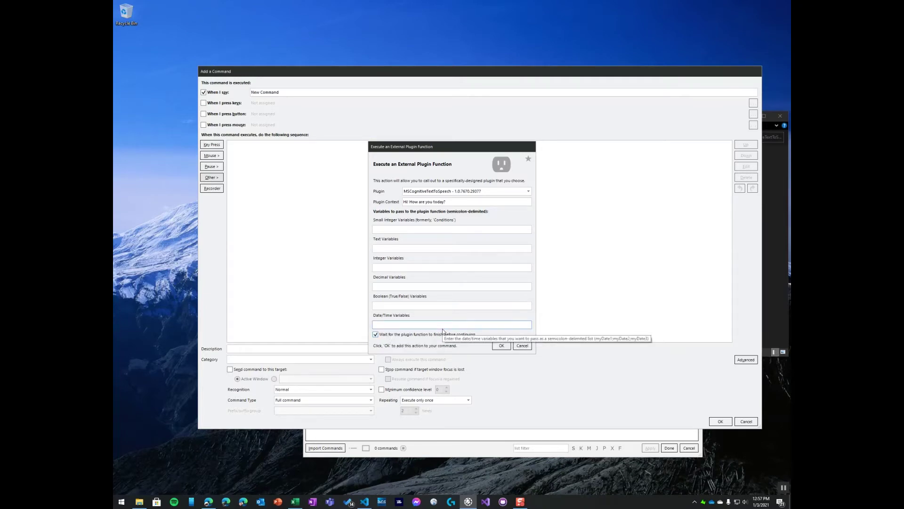
left_click(502, 346)
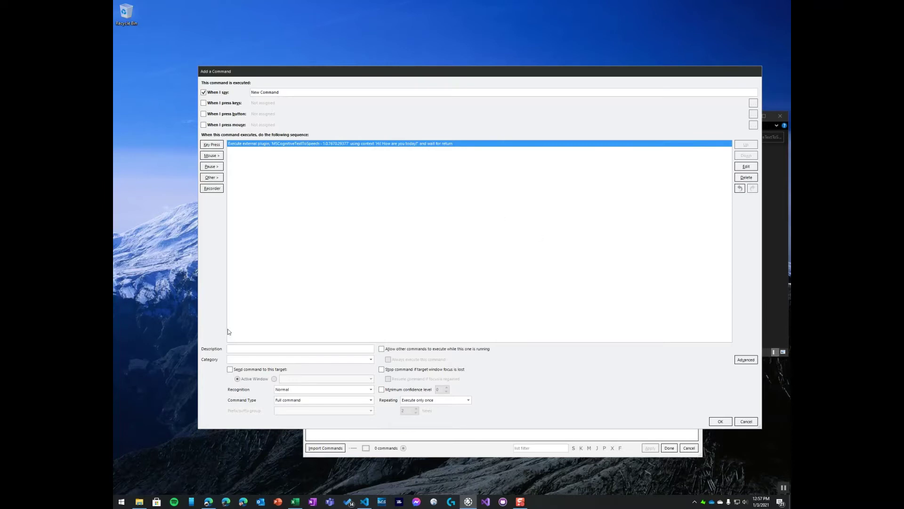
left_click(720, 421)
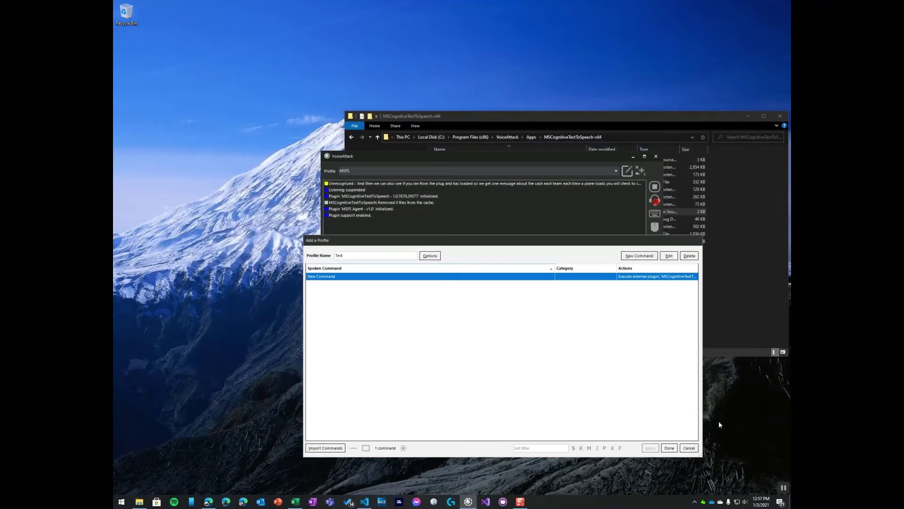
Step: Execute the new command from the Test profile's command list to try out the speech output
right_click(342, 280)
left_click(356, 342)
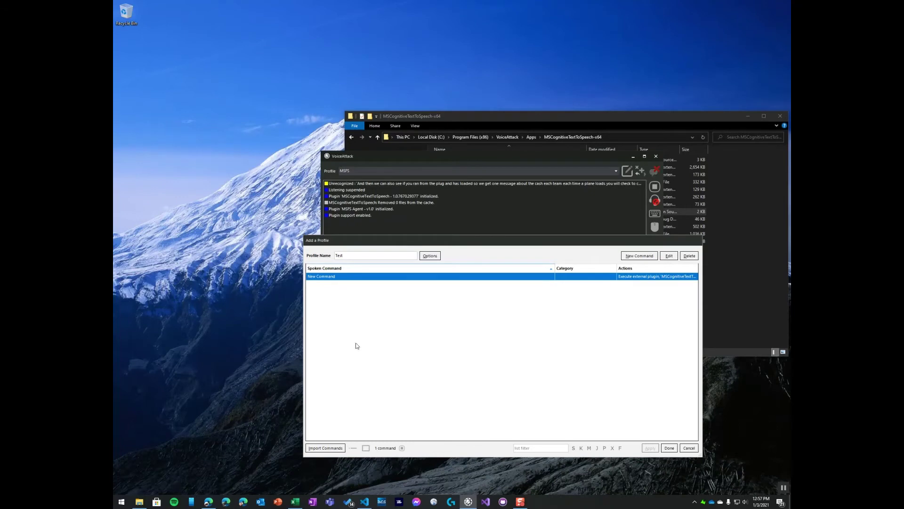